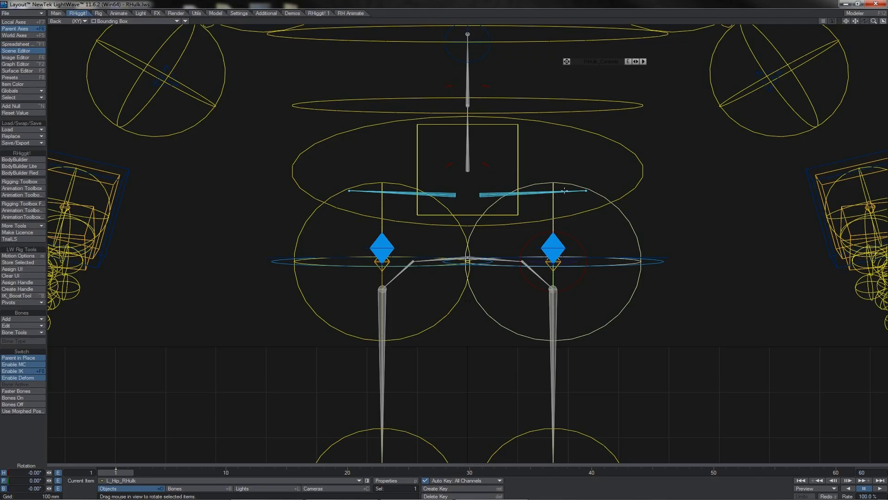
Test-rotate the Hips_Root control by about 11° and the Spine_1 control by about 13°, undoing each rotation
{"action": "left_click", "coordinate": [525, 207]}
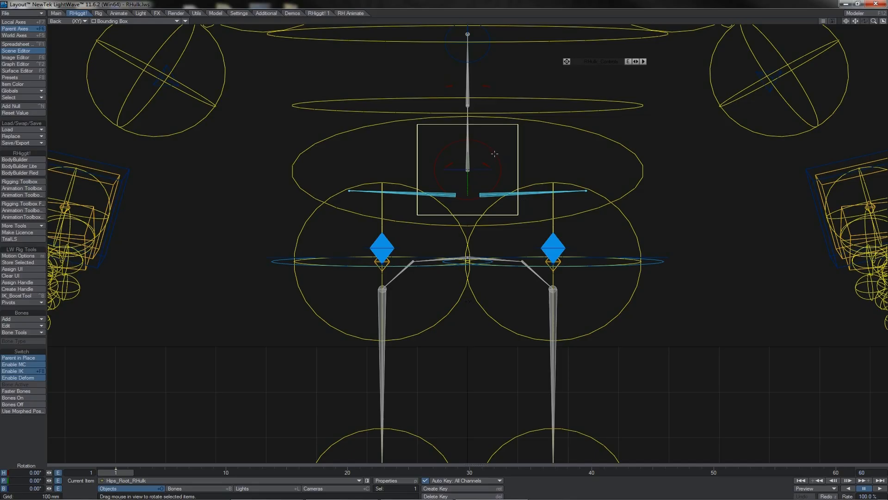
{"action": "mouse_move", "coordinate": [494, 153]}
{"action": "left_mouse_down"}
{"action": "mouse_move", "coordinate": [490, 137]}
{"action": "mouse_move", "coordinate": [431, 152]}
{"action": "mouse_move", "coordinate": [546, 149]}
{"action": "mouse_move", "coordinate": [494, 153]}
{"action": "left_mouse_up"}
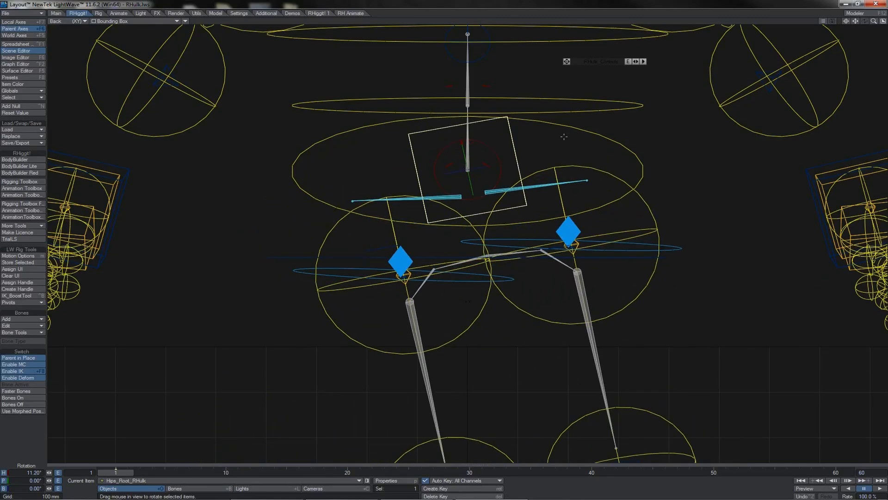
{"action": "key", "text": "ctrl+z"}
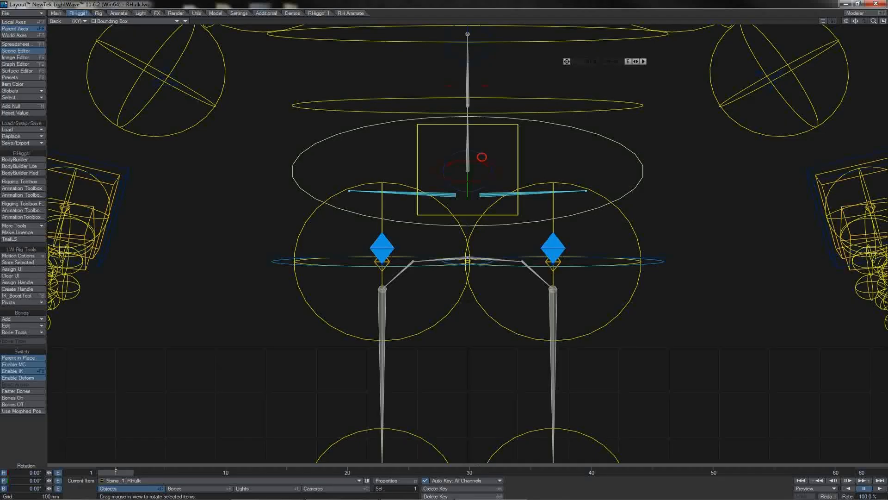
{"action": "mouse_move", "coordinate": [482, 157]}
{"action": "right_mouse_down"}
{"action": "mouse_move", "coordinate": [455, 157]}
{"action": "mouse_move", "coordinate": [514, 157]}
{"action": "mouse_move", "coordinate": [456, 157]}
{"action": "mouse_move", "coordinate": [513, 157]}
{"action": "mouse_move", "coordinate": [457, 157]}
{"action": "mouse_move", "coordinate": [482, 157]}
{"action": "right_mouse_up"}
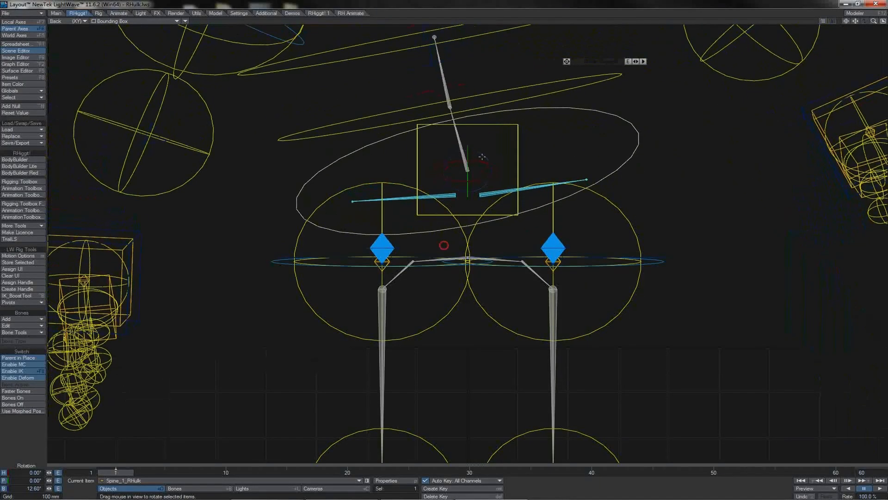
{"action": "key", "text": "ctrl+z"}
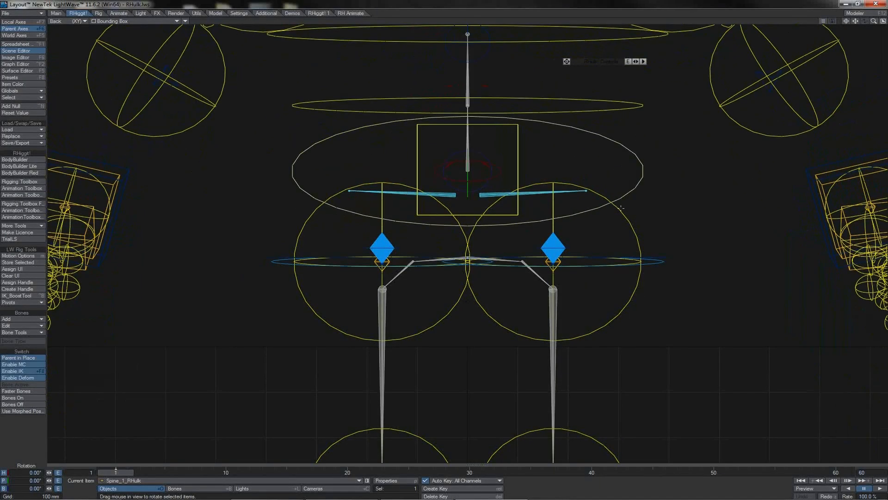
Test-rotate the L_Hip control to a heading of about -61° and undo the rotation
{"action": "key", "text": "Down"}
{"action": "mouse_move", "coordinate": [584, 240]}
{"action": "left_mouse_down"}
{"action": "mouse_move", "coordinate": [578, 246]}
{"action": "mouse_move", "coordinate": [639, 246]}
{"action": "mouse_move", "coordinate": [579, 244]}
{"action": "left_mouse_up"}
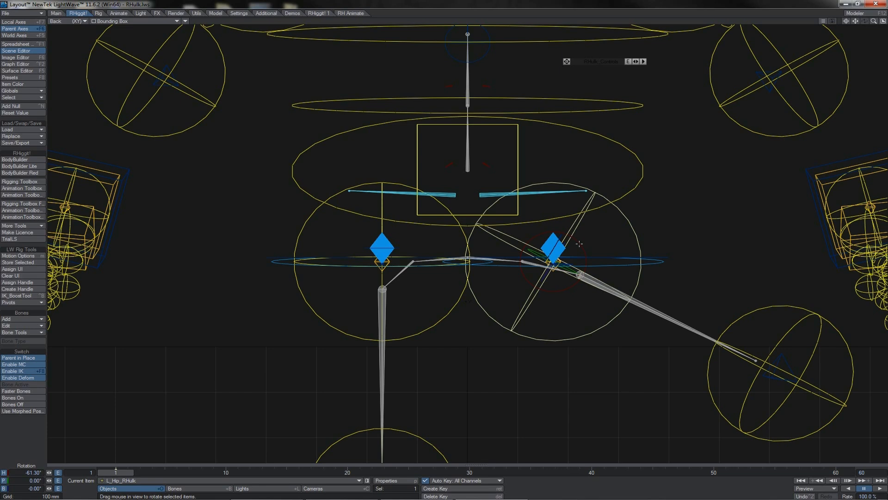
{"action": "key", "text": "ctrl+z"}
Try rotating Spine_1 again and the Hips_Root control by about 7°, undoing both rotations
{"action": "left_click", "coordinate": [528, 171]}
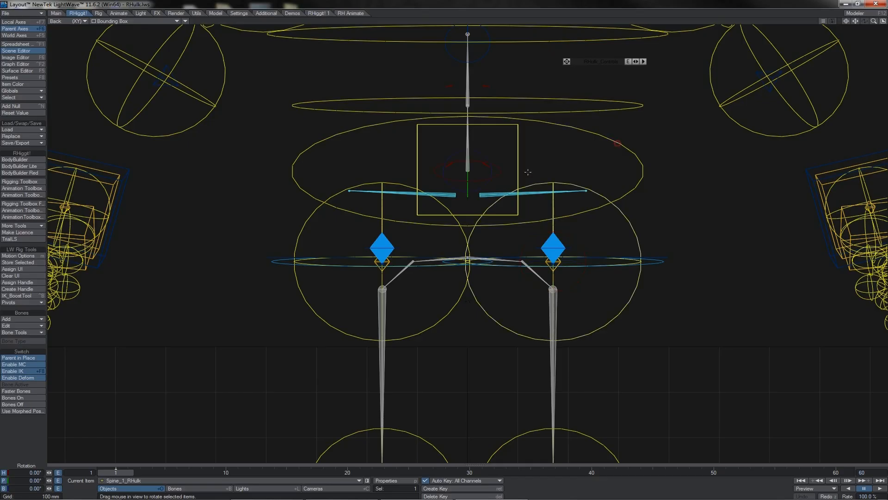
{"action": "mouse_move", "coordinate": [482, 157]}
{"action": "left_mouse_down"}
{"action": "mouse_move", "coordinate": [444, 157]}
{"action": "mouse_move", "coordinate": [508, 149]}
{"action": "mouse_move", "coordinate": [456, 149]}
{"action": "mouse_move", "coordinate": [502, 149]}
{"action": "mouse_move", "coordinate": [479, 149]}
{"action": "mouse_move", "coordinate": [490, 150]}
{"action": "left_mouse_up"}
{"action": "key", "text": "ctrl+z"}
{"action": "left_click", "coordinate": [490, 150]}
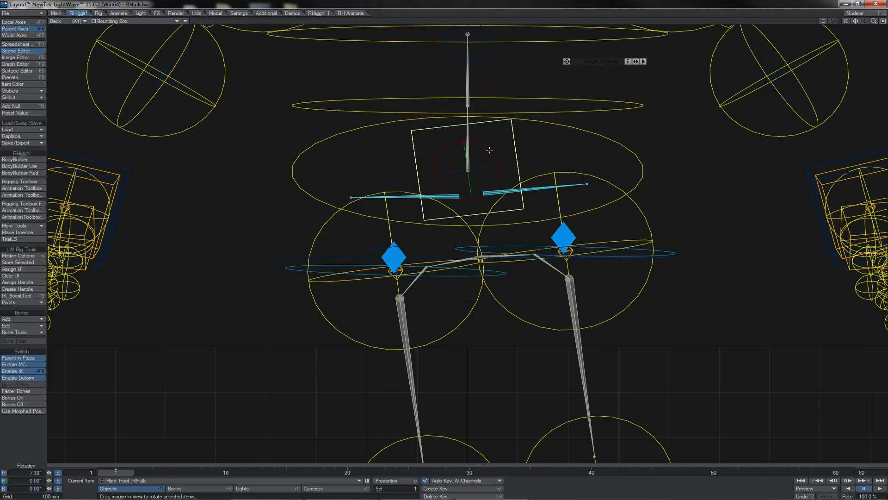
{"action": "key", "text": "ctrl+z"}
In the Right view, set the rest length of the L_BOOTY_RHulk bone to about 394 mm
{"action": "key", "text": "5"}
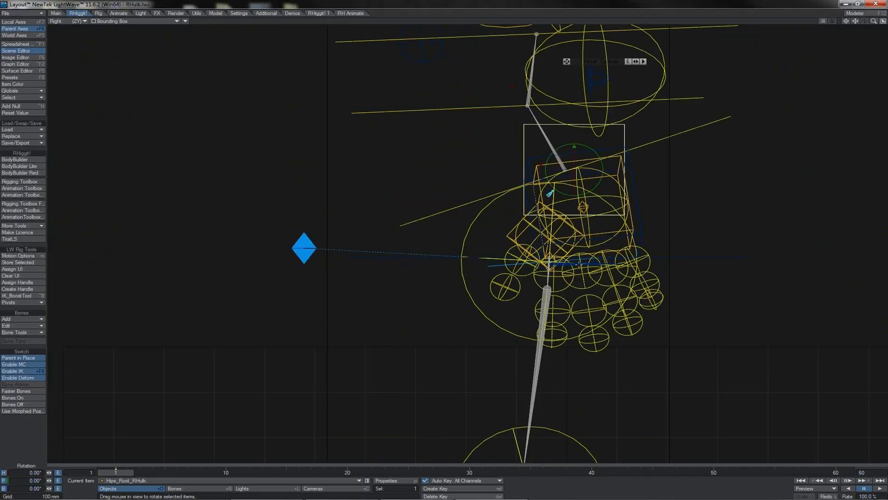
{"action": "left_click", "coordinate": [578, 264]}
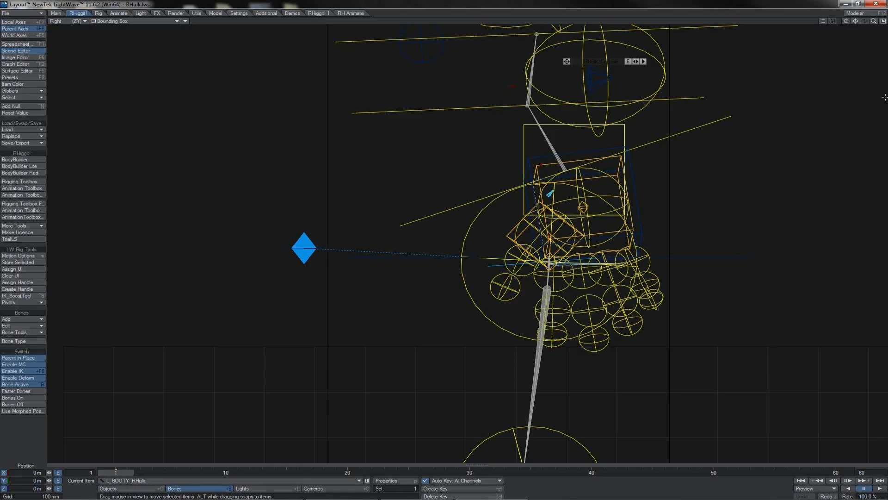
{"action": "key", "text": "p"}
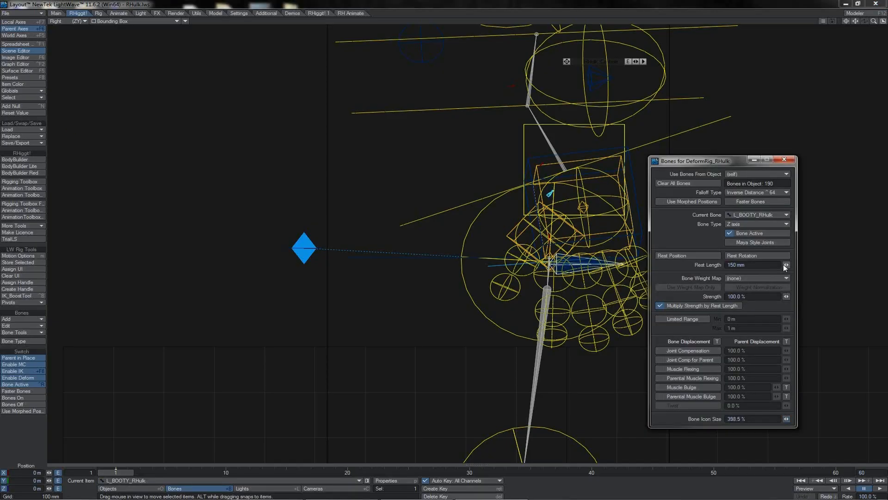
{"action": "left_click_drag", "start_coordinate": [786, 265], "coordinate": [814, 264]}
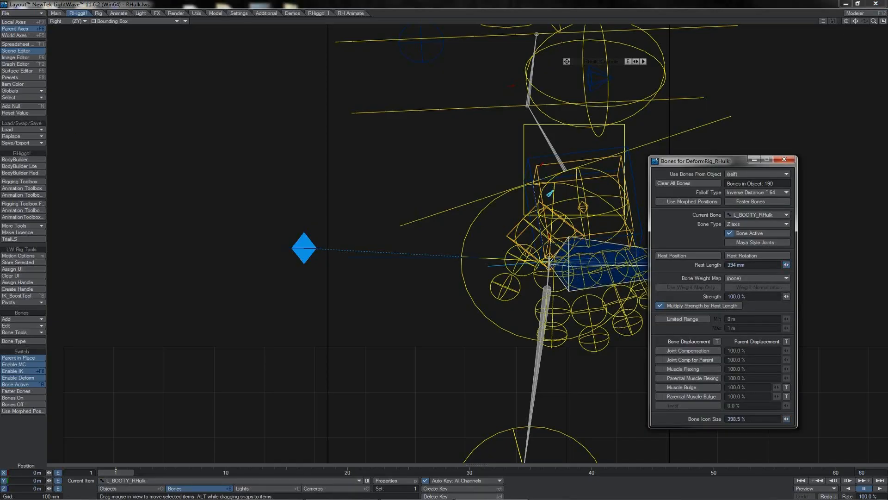
{"action": "left_click", "coordinate": [787, 159]}
Test-rotate the Hips_Root control in the side view and undo the rotation
{"action": "key", "text": "shift+o"}
{"action": "key", "text": "y"}
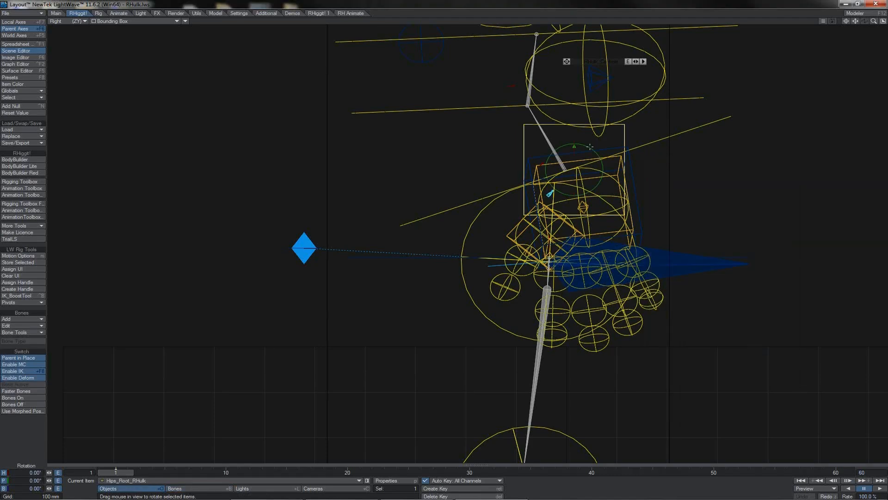
{"action": "left_click_drag", "start_coordinate": [589, 146], "coordinate": [581, 143]}
{"action": "key", "text": "ctrl+z"}
{"action": "left_click", "coordinate": [486, 211]}
{"action": "left_click_drag", "start_coordinate": [547, 236], "coordinate": [444, 245]}
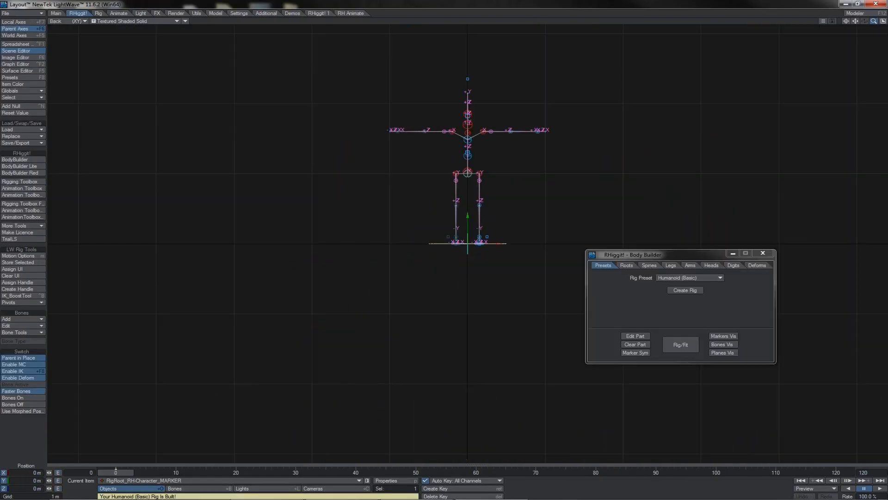
Turn the Humanoid (Basic) marker setup into a working rig with Rig/Fit
{"action": "left_click_drag", "start_coordinate": [873, 21], "coordinate": [848, 278]}
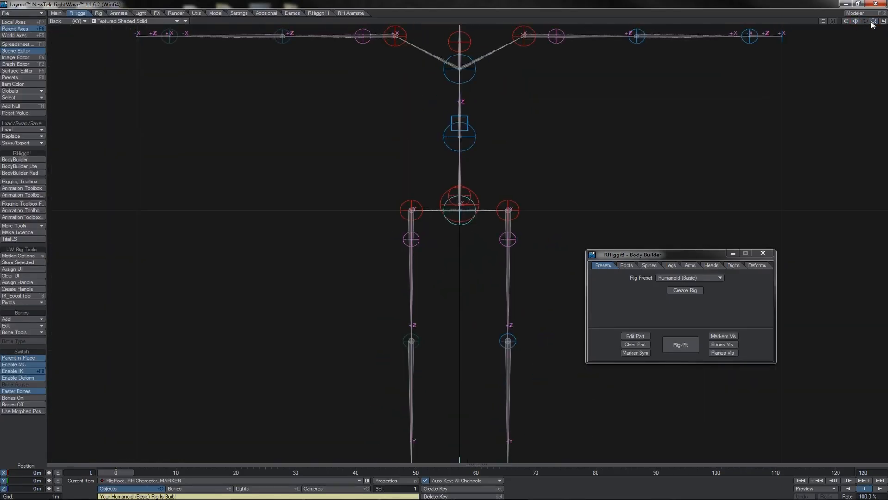
{"action": "left_click_drag", "start_coordinate": [873, 21], "coordinate": [879, 21]}
{"action": "left_click", "coordinate": [684, 343]}
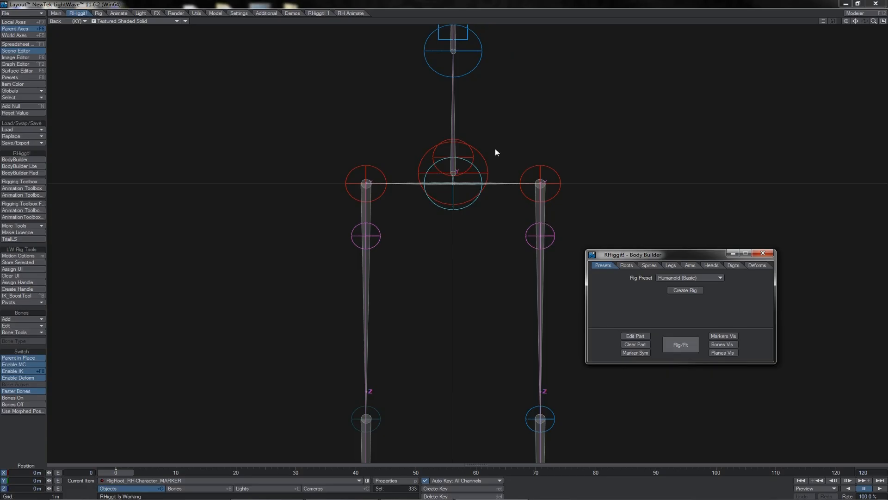
Test-rotate the HipsRoot1 and Spine1-1 controls to compare how the pelvis and spine move
{"action": "left_click", "coordinate": [482, 160]}
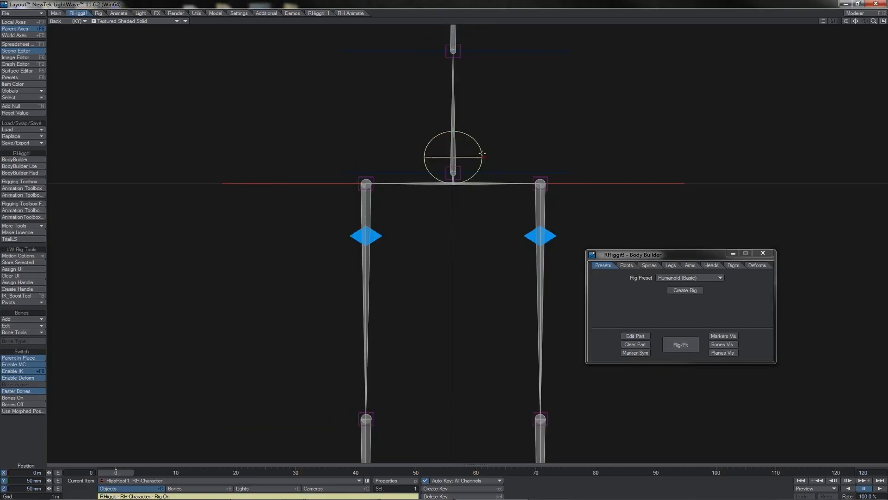
{"action": "key", "text": "y"}
{"action": "left_click_drag", "start_coordinate": [471, 142], "coordinate": [482, 159]}
{"action": "key", "text": "ctrl+z"}
{"action": "left_click", "coordinate": [497, 173]}
{"action": "mouse_move", "coordinate": [441, 245]}
{"action": "left_mouse_down"}
{"action": "mouse_move", "coordinate": [404, 246]}
{"action": "mouse_move", "coordinate": [443, 246]}
{"action": "left_mouse_up"}
With only the bones visible, add a Hold Pair using the bone at the spine's base and the left hip bone
{"action": "left_click", "coordinate": [717, 337]}
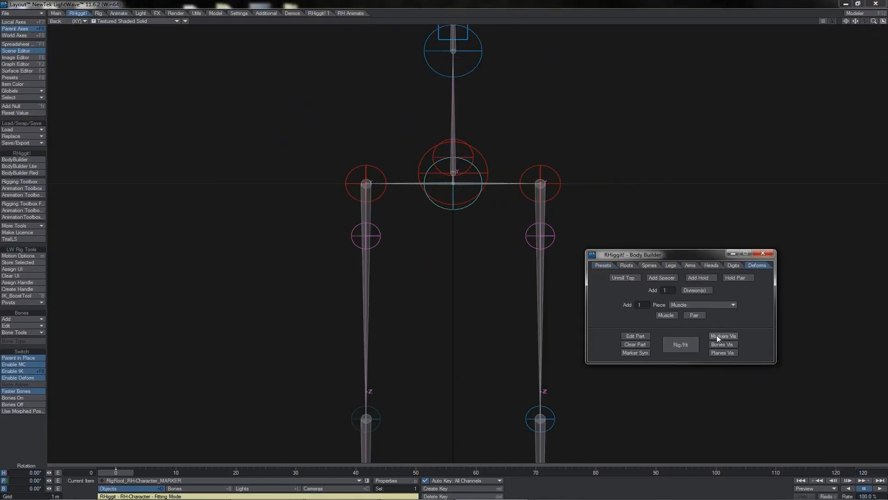
{"action": "left_click", "coordinate": [717, 345]}
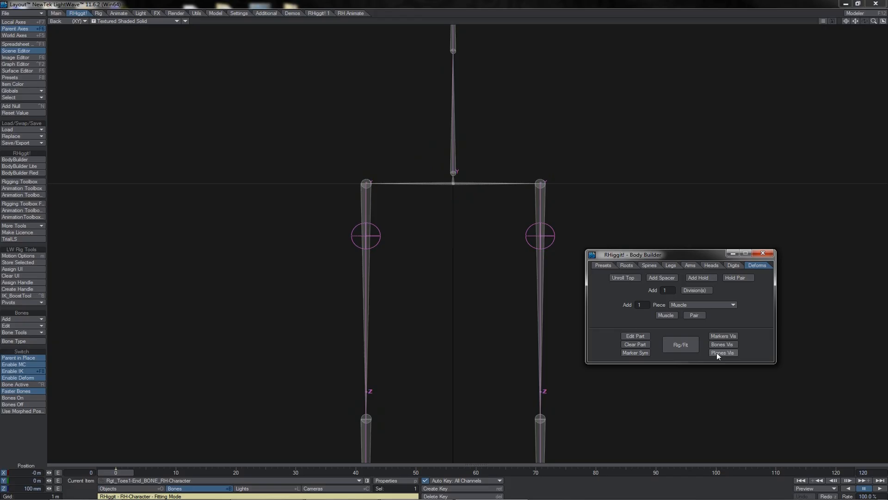
{"action": "left_click", "coordinate": [717, 353]}
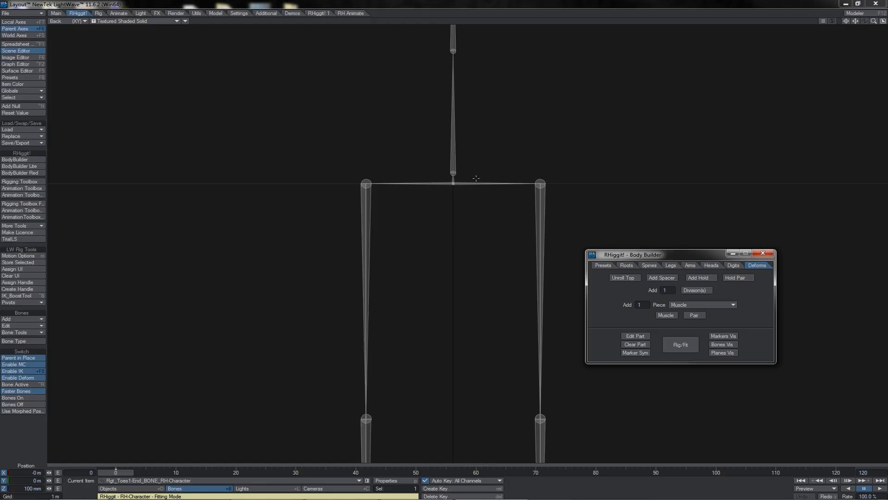
{"action": "left_click", "coordinate": [456, 175]}
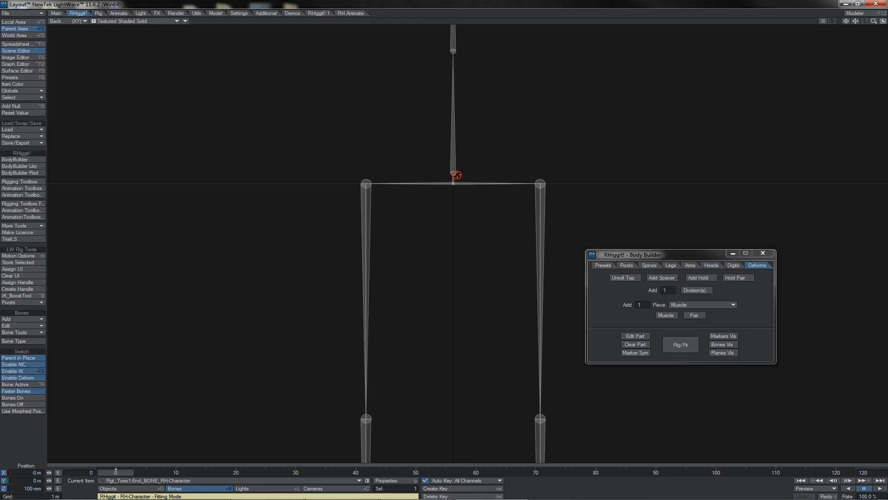
{"action": "left_click", "coordinate": [540, 177], "text": "shift"}
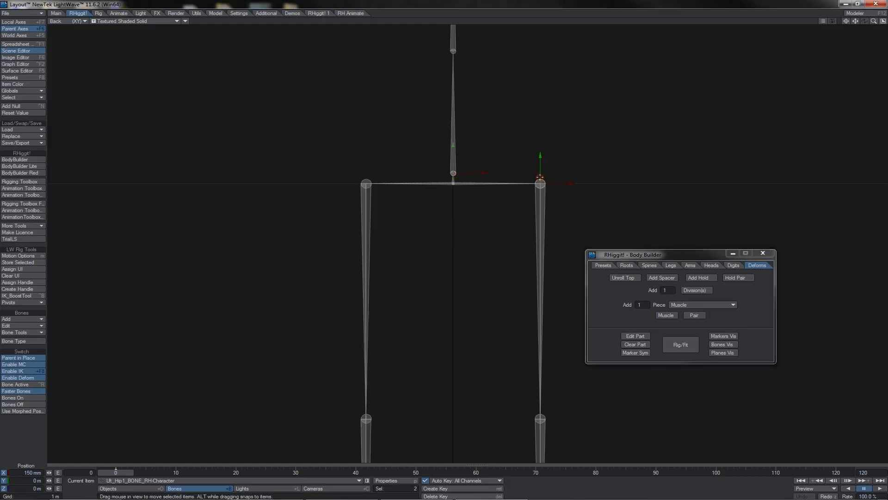
{"action": "left_click", "coordinate": [744, 277]}
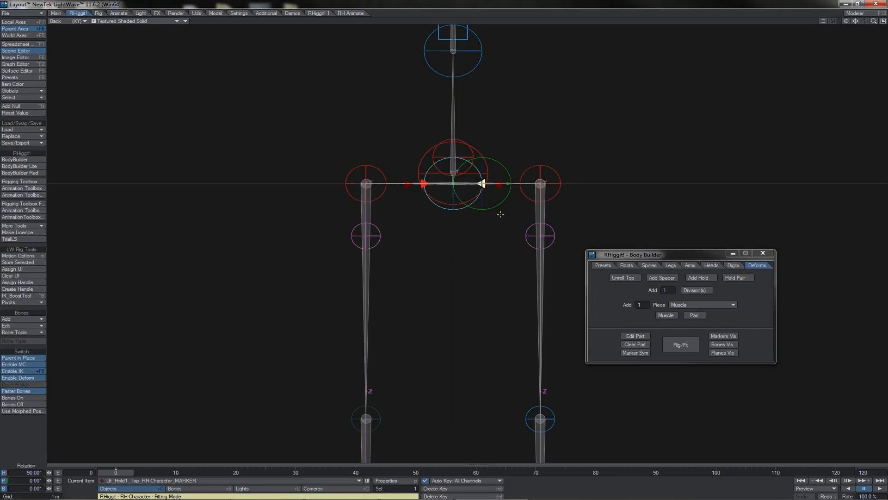
Move the left hold's top marker to about X 53, Y 28 mm and its end marker to about Y 32, Z 59 mm, and build the rig
{"action": "key", "text": "t"}
{"action": "left_click_drag", "start_coordinate": [501, 219], "coordinate": [503, 205]}
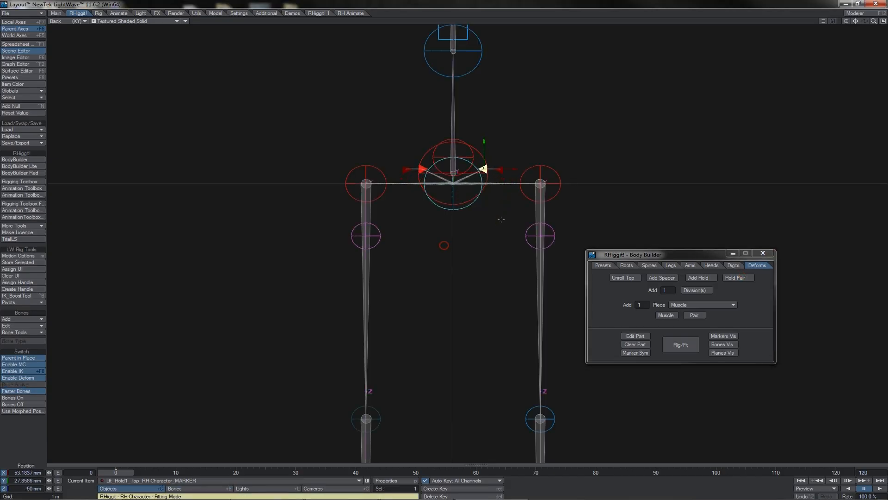
{"action": "key", "text": "Down"}
{"action": "left_click_drag", "start_coordinate": [553, 129], "coordinate": [594, 111]}
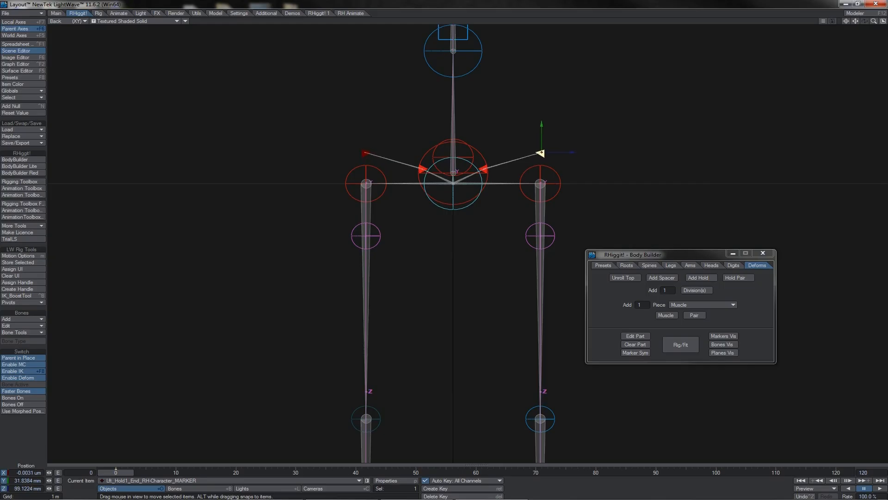
{"action": "left_click", "coordinate": [685, 346]}
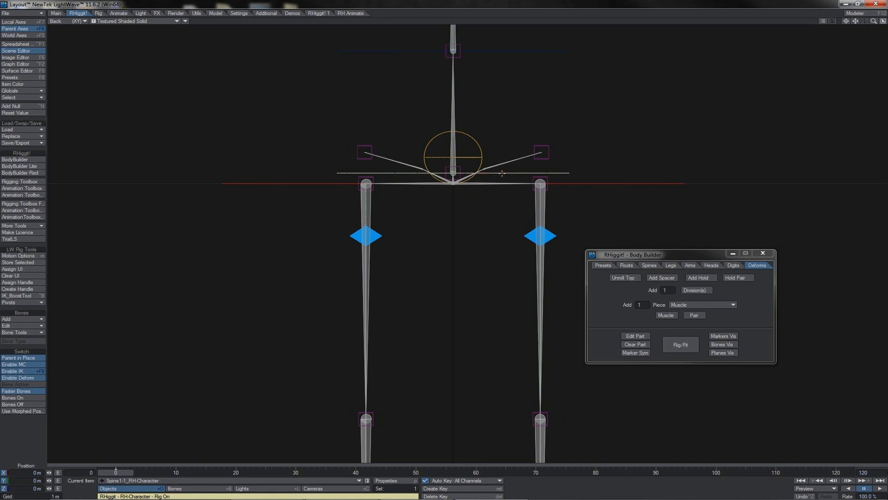
Test-rotate the Spine1-1 control with the hold bones in place, undo it, and select HipsRoot1
{"action": "key", "text": "y"}
{"action": "left_click_drag", "start_coordinate": [476, 151], "coordinate": [552, 161]}
{"action": "key", "text": "ctrl+z"}
{"action": "left_click", "coordinate": [471, 141]}
{"action": "key", "text": "t"}
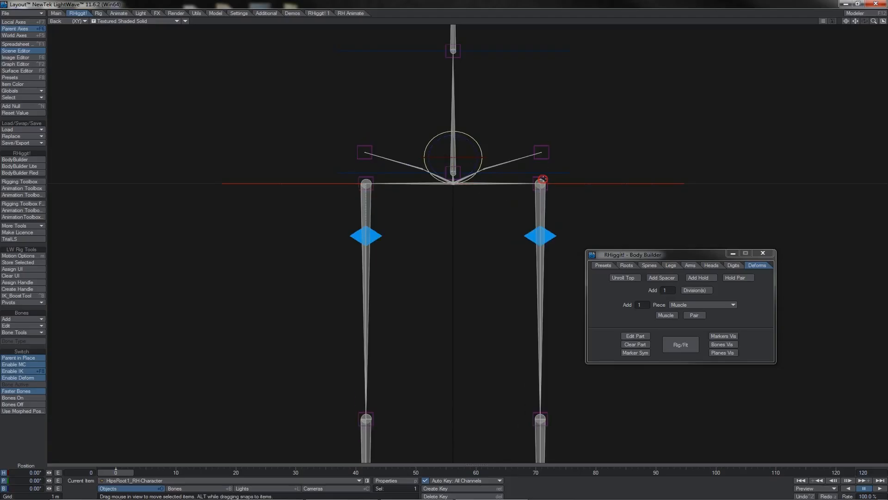
Try moving the left leg's IK goal to see how the hip bone and hold bones react
{"action": "left_click", "coordinate": [543, 179]}
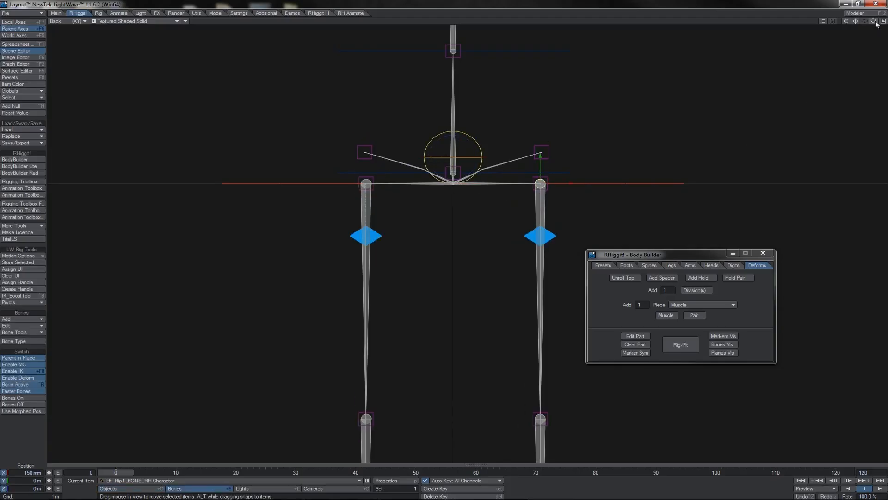
{"action": "left_click_drag", "start_coordinate": [874, 21], "coordinate": [856, 8]}
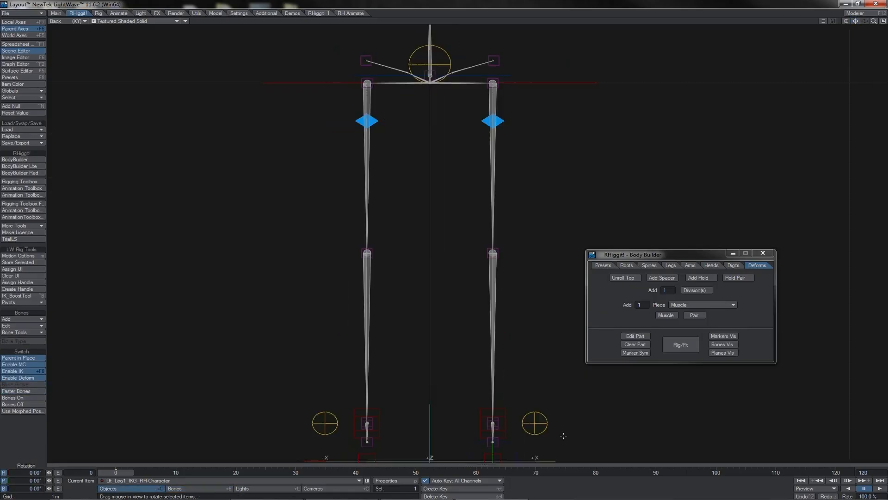
{"action": "key", "text": "t"}
{"action": "left_click_drag", "start_coordinate": [561, 419], "coordinate": [459, 330]}
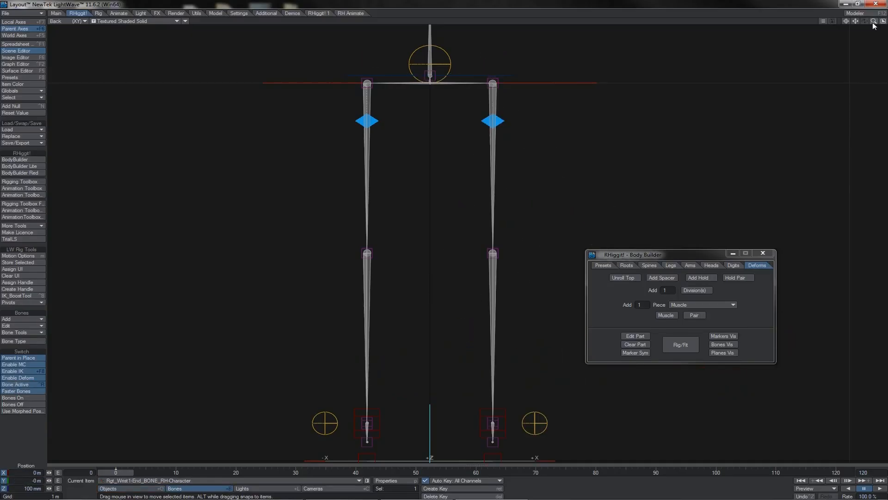
Add a spacer to the left hip bone and place its Def-2 marker at about Y -34 mm, Z -2.5 mm
{"action": "left_click_drag", "start_coordinate": [874, 22], "coordinate": [444, 245]}
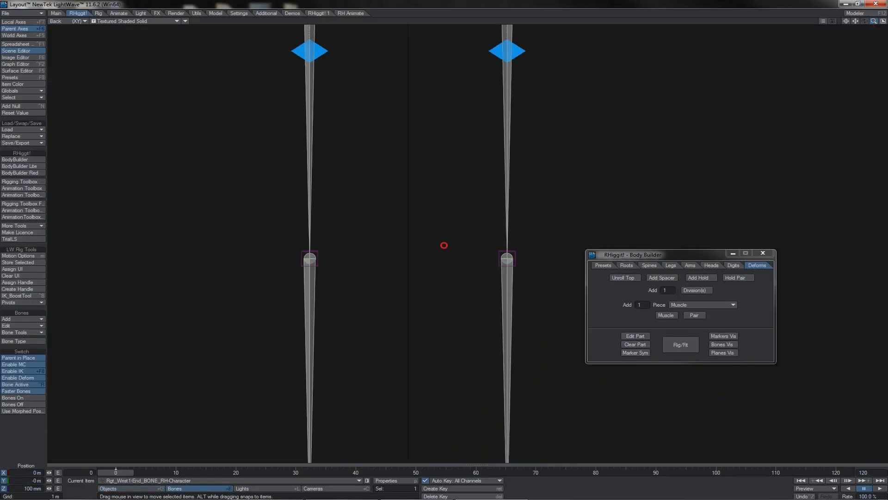
{"action": "left_click_drag", "start_coordinate": [857, 22], "coordinate": [444, 245]}
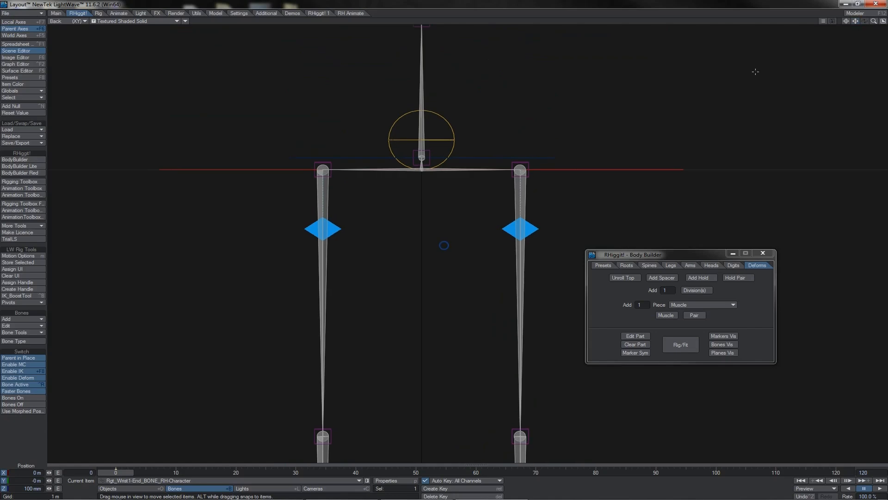
{"action": "left_click", "coordinate": [520, 172]}
{"action": "left_click", "coordinate": [653, 277]}
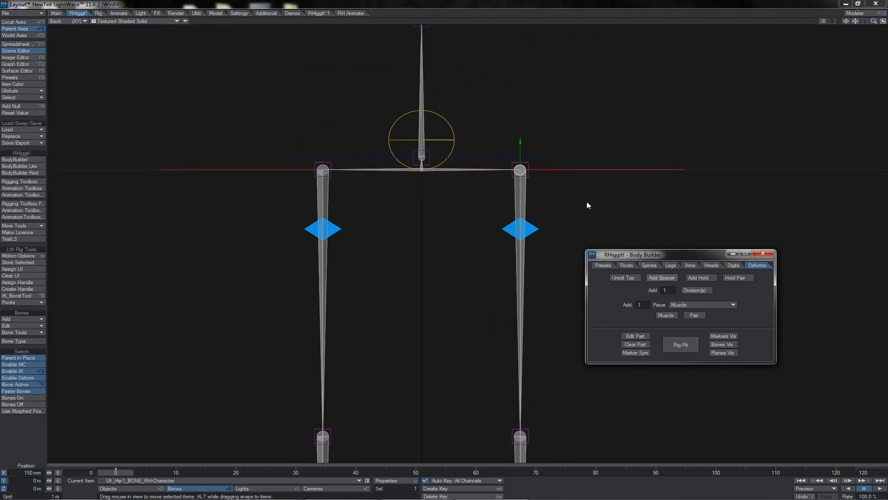
{"action": "mouse_move", "coordinate": [550, 166]}
{"action": "left_mouse_down"}
{"action": "mouse_move", "coordinate": [530, 168]}
{"action": "mouse_move", "coordinate": [521, 153]}
{"action": "mouse_move", "coordinate": [522, 181]}
{"action": "left_mouse_up"}
{"action": "key", "text": "Down"}
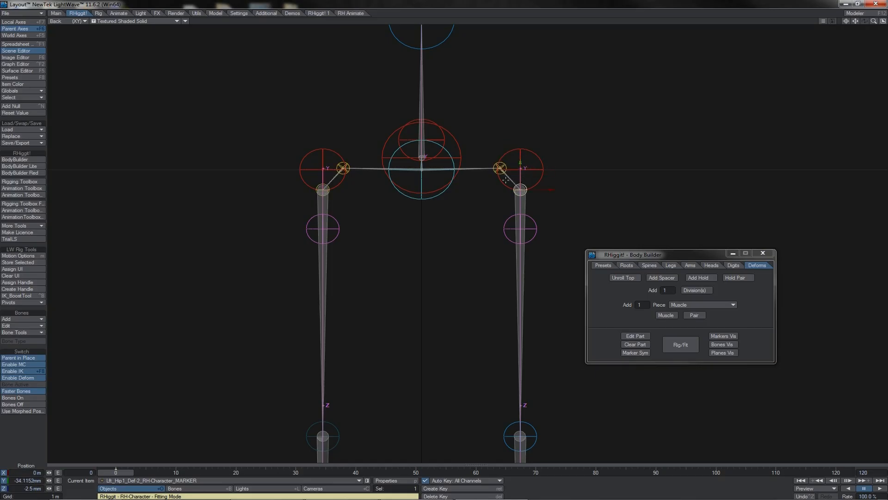
{"action": "left_click", "coordinate": [681, 344]}
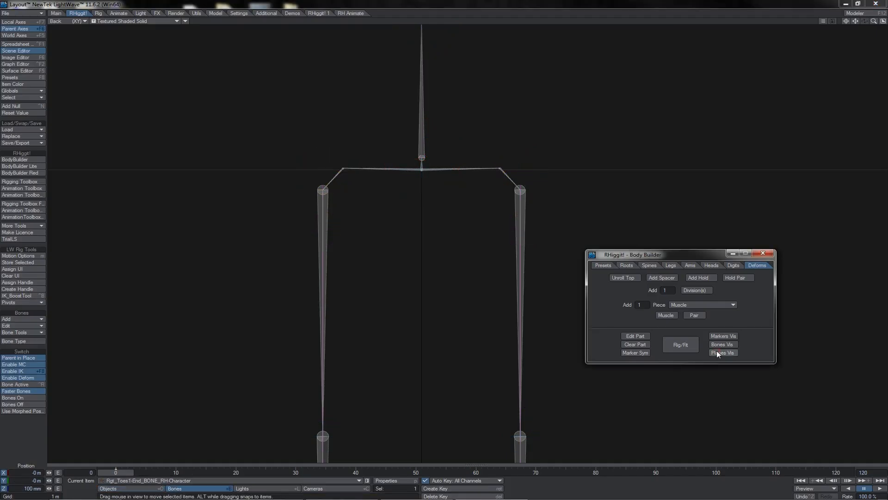
Add a hold pair between the Spine1-1 and left hip spacer bones, move its end marker to about Y 46, Z 84 mm, and build the rig
{"action": "left_click", "coordinate": [418, 159]}
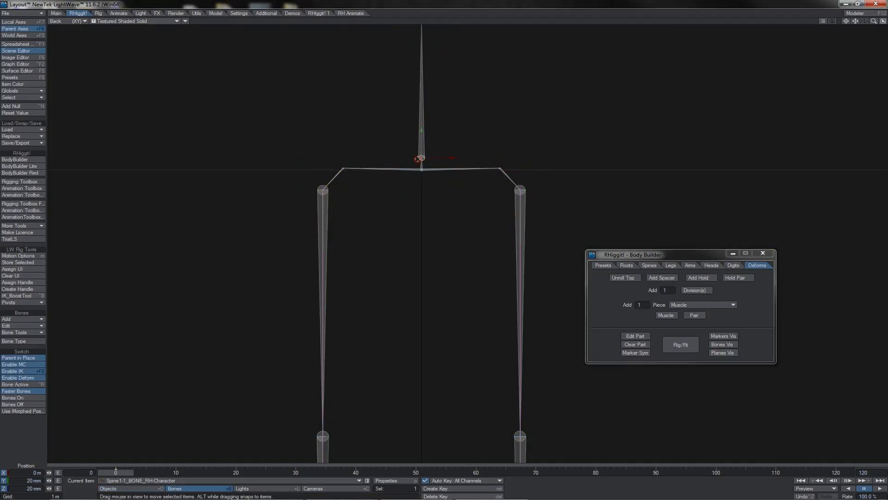
{"action": "left_click", "coordinate": [500, 167], "text": "shift"}
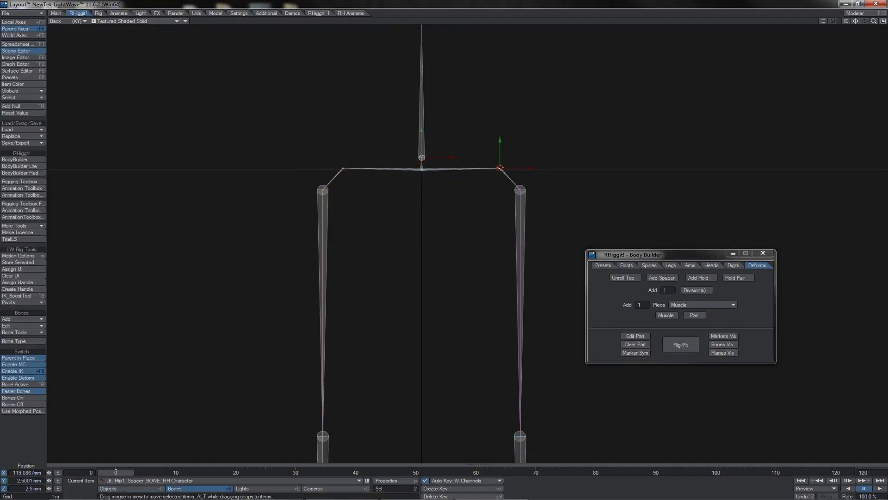
{"action": "left_click", "coordinate": [735, 279]}
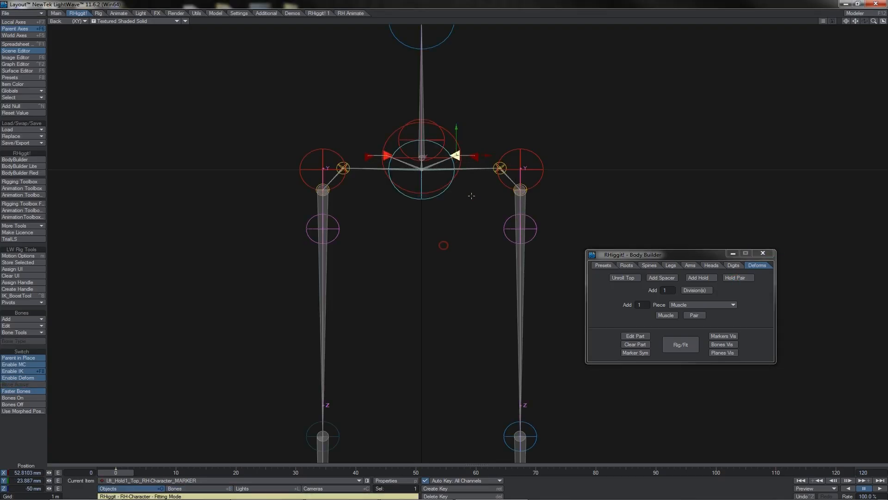
{"action": "left_click", "coordinate": [474, 156]}
{"action": "left_click_drag", "start_coordinate": [501, 134], "coordinate": [538, 107]}
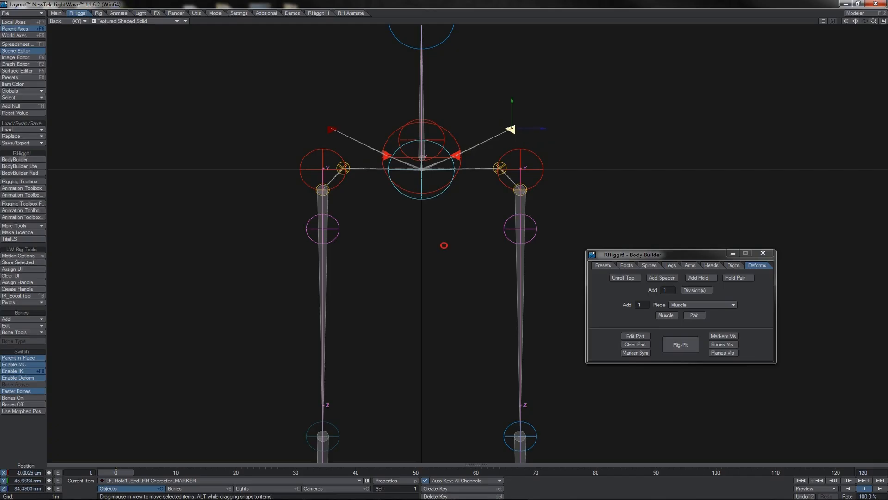
{"action": "left_click", "coordinate": [679, 348]}
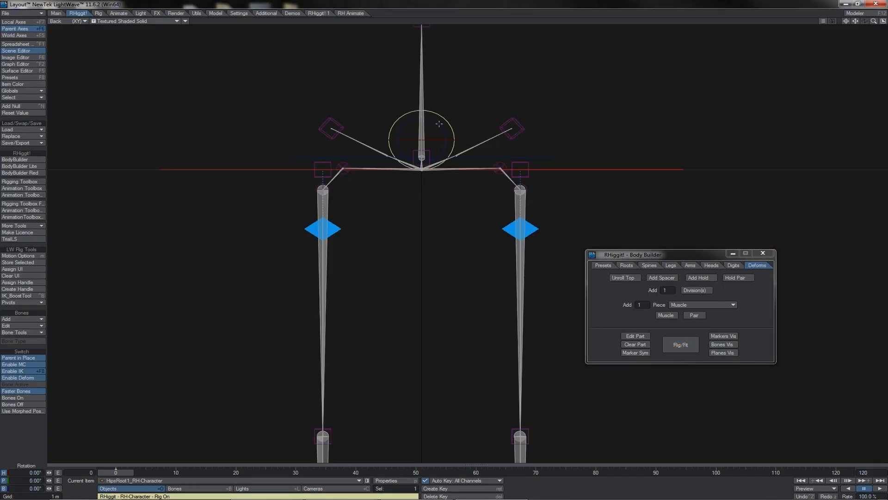
Test-rotate the HipsRoot1 and Spine1-1 controls to check how the hold bones react, undoing each rotation
{"action": "mouse_move", "coordinate": [439, 124]}
{"action": "left_mouse_down"}
{"action": "mouse_move", "coordinate": [451, 126]}
{"action": "mouse_move", "coordinate": [436, 123]}
{"action": "left_mouse_up"}
{"action": "key", "text": "ctrl+z"}
{"action": "left_click_drag", "start_coordinate": [482, 156], "coordinate": [483, 158]}
{"action": "mouse_move", "coordinate": [455, 140]}
{"action": "left_mouse_down"}
{"action": "mouse_move", "coordinate": [463, 139]}
{"action": "mouse_move", "coordinate": [444, 148]}
{"action": "mouse_move", "coordinate": [453, 144]}
{"action": "mouse_move", "coordinate": [457, 156]}
{"action": "left_mouse_up"}
{"action": "key", "text": "ctrl+z"}
Try raising the left leg's IK goal to test the hip spacer and hold bones
{"action": "scroll", "coordinate": [546, 406], "scroll_direction": "down", "scroll_amount": 3}
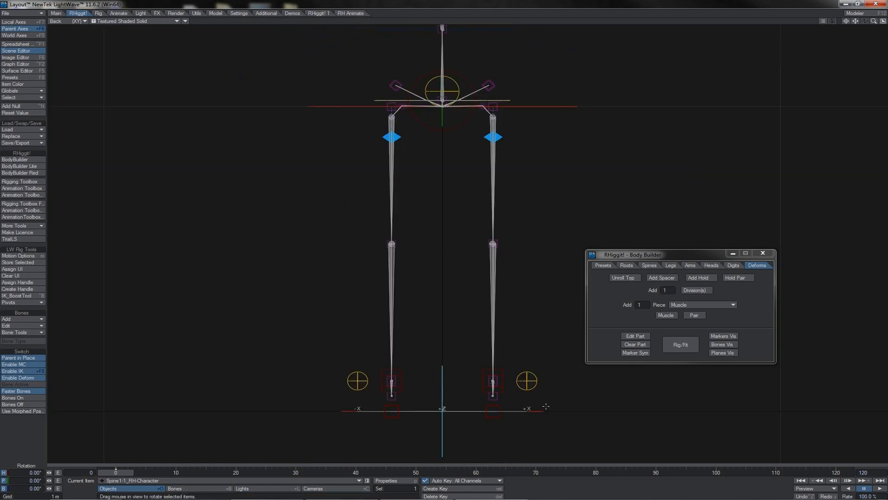
{"action": "left_click", "coordinate": [552, 392]}
{"action": "key", "text": "t"}
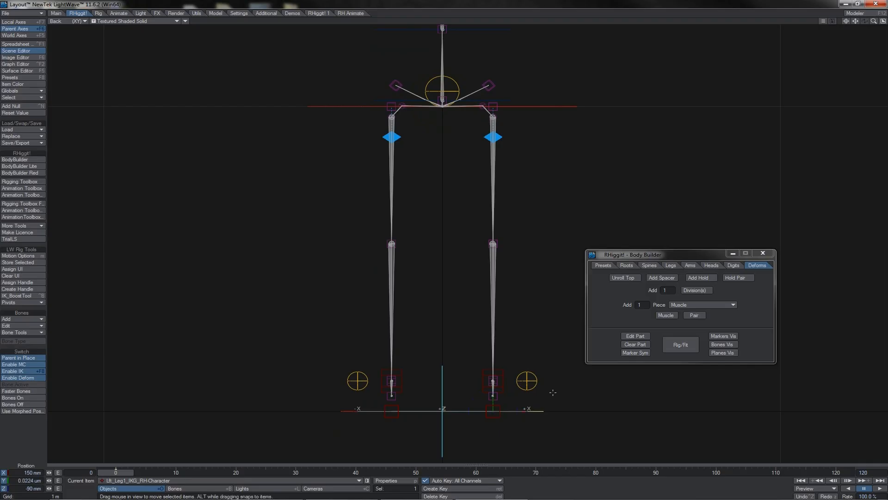
{"action": "left_click_drag", "start_coordinate": [553, 393], "coordinate": [539, 300]}
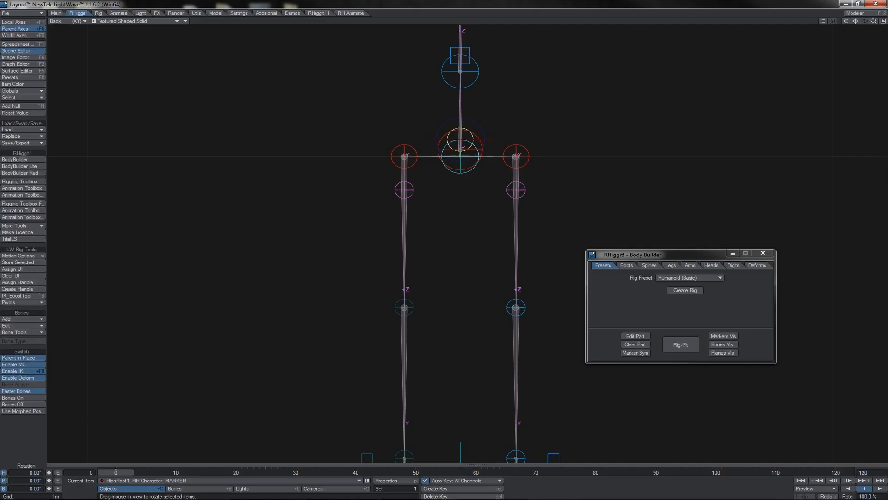
Delete the Leg1 part from the basic humanoid rig using the left leg's root marker
{"action": "left_click", "coordinate": [525, 154]}
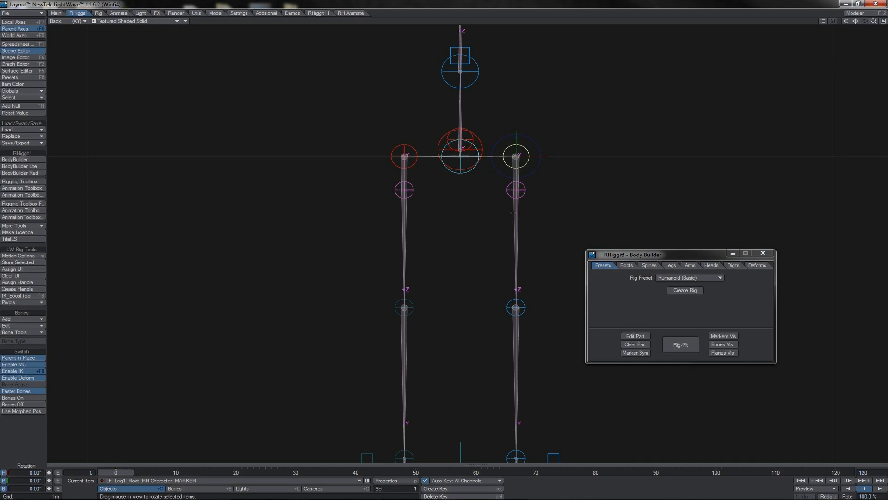
{"action": "left_click", "coordinate": [635, 347]}
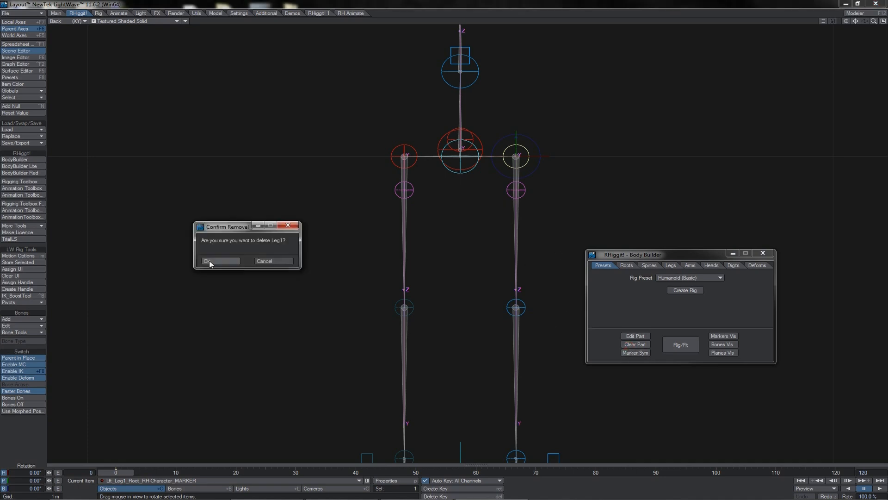
{"action": "left_click", "coordinate": [209, 260]}
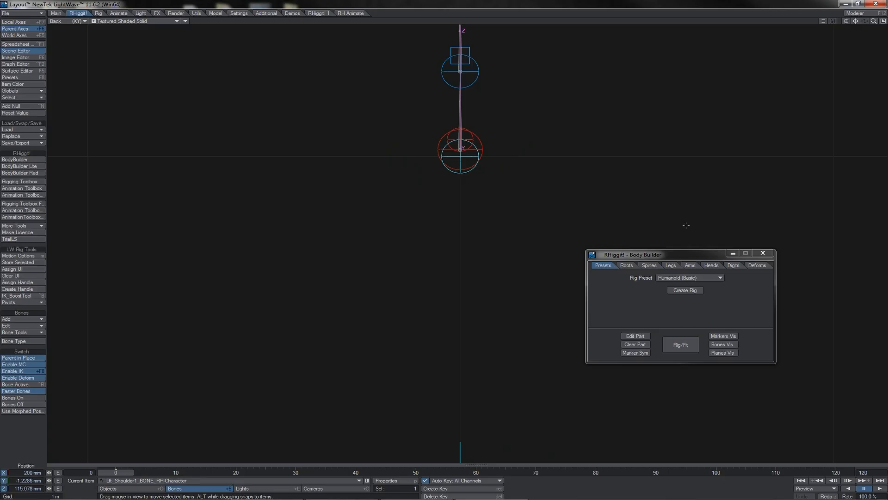
Add a pair of plantigrade legs with a girdle, parented to HipsRoot1, and build the rig
{"action": "left_click", "coordinate": [672, 264]}
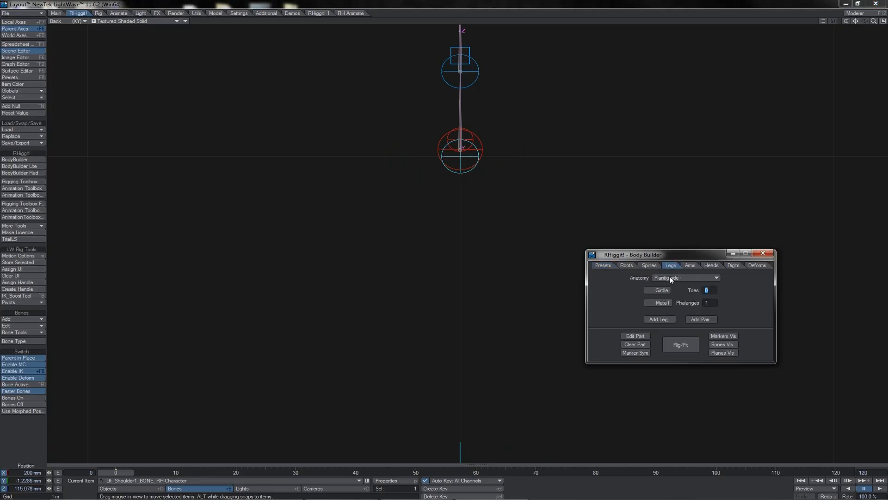
{"action": "left_click", "coordinate": [660, 292]}
{"action": "left_click", "coordinate": [694, 320]}
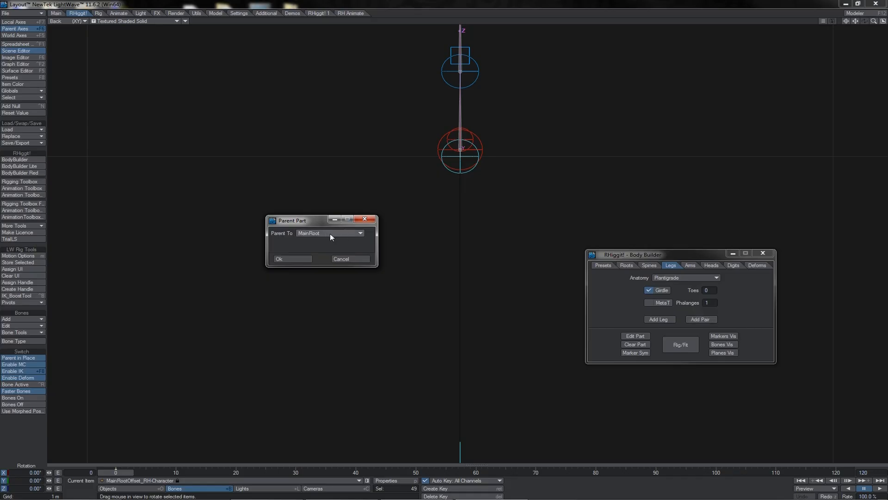
{"action": "left_click", "coordinate": [322, 234]}
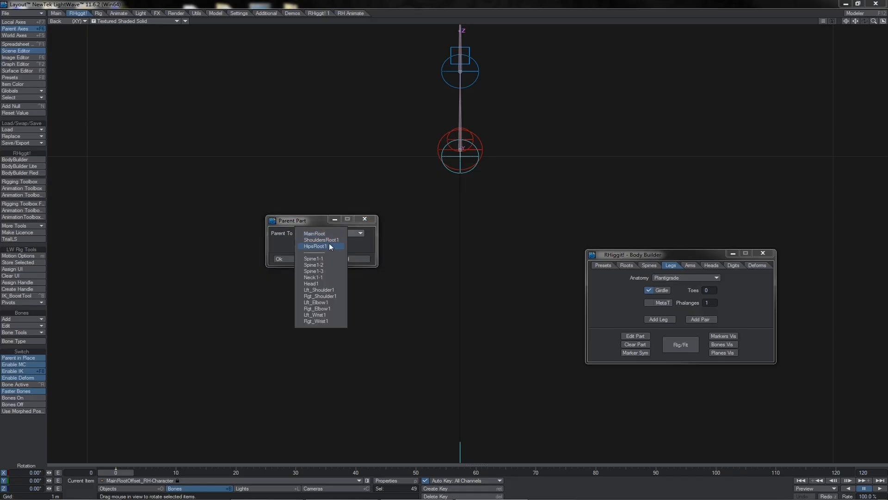
{"action": "left_click", "coordinate": [331, 246]}
{"action": "left_click", "coordinate": [279, 259]}
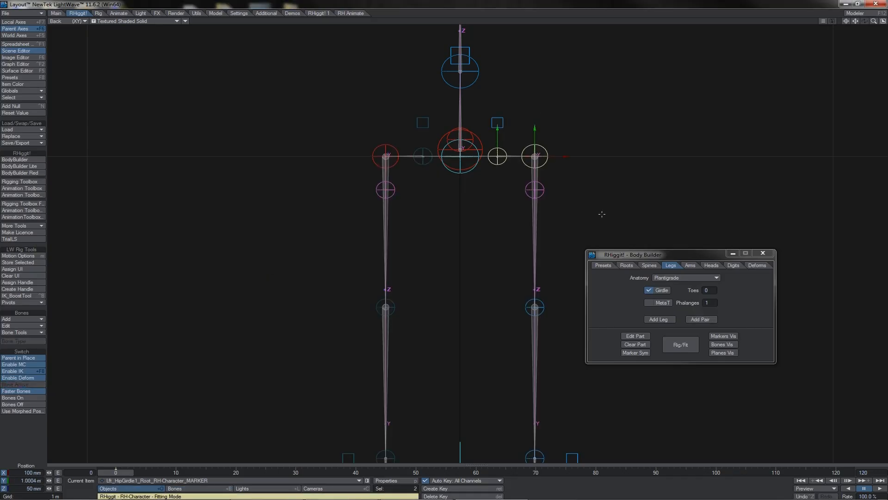
{"action": "left_click", "coordinate": [682, 345]}
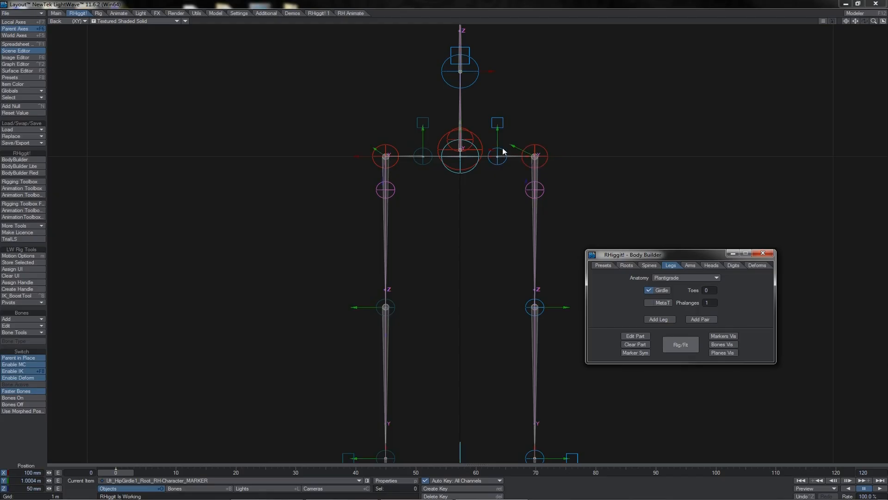
Test-rotate the left hip girdle control and undo the rotation
{"action": "left_click", "coordinate": [499, 125]}
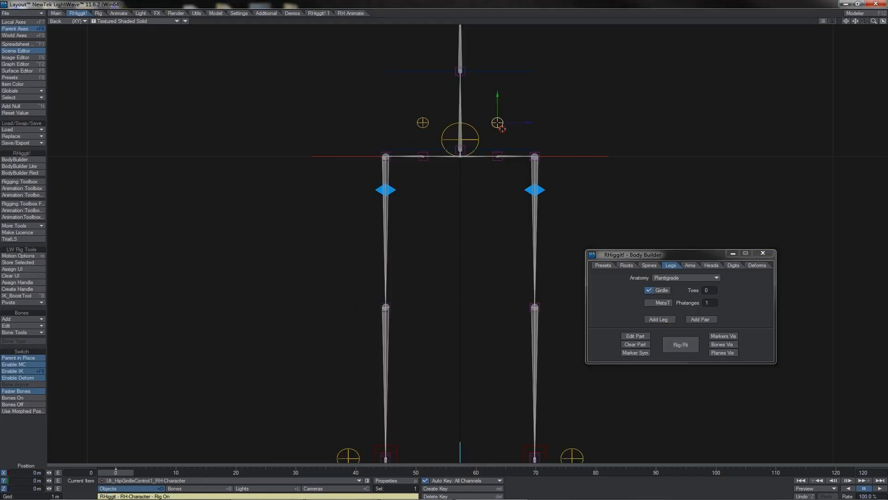
{"action": "key", "text": "y"}
{"action": "mouse_move", "coordinate": [579, 110]}
{"action": "left_mouse_down"}
{"action": "mouse_move", "coordinate": [596, 127]}
{"action": "mouse_move", "coordinate": [561, 98]}
{"action": "mouse_move", "coordinate": [599, 117]}
{"action": "mouse_move", "coordinate": [566, 110]}
{"action": "mouse_move", "coordinate": [597, 107]}
{"action": "mouse_move", "coordinate": [579, 110]}
{"action": "left_mouse_up"}
{"action": "key", "text": "ctrl+z"}
Set the display shape of both hip girdle controls to None using the Rigging Toolbox
{"action": "left_click", "coordinate": [423, 122], "text": "shift"}
{"action": "left_click", "coordinate": [35, 183]}
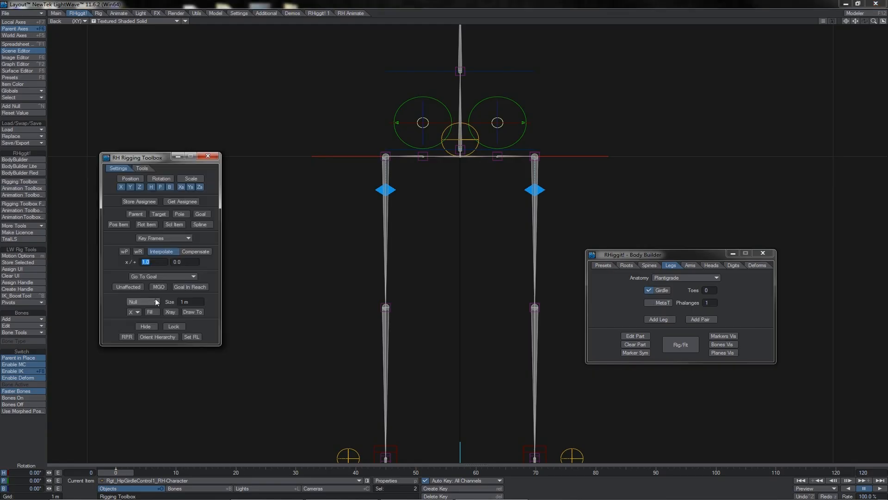
{"action": "left_click", "coordinate": [154, 298]}
{"action": "left_click", "coordinate": [155, 350]}
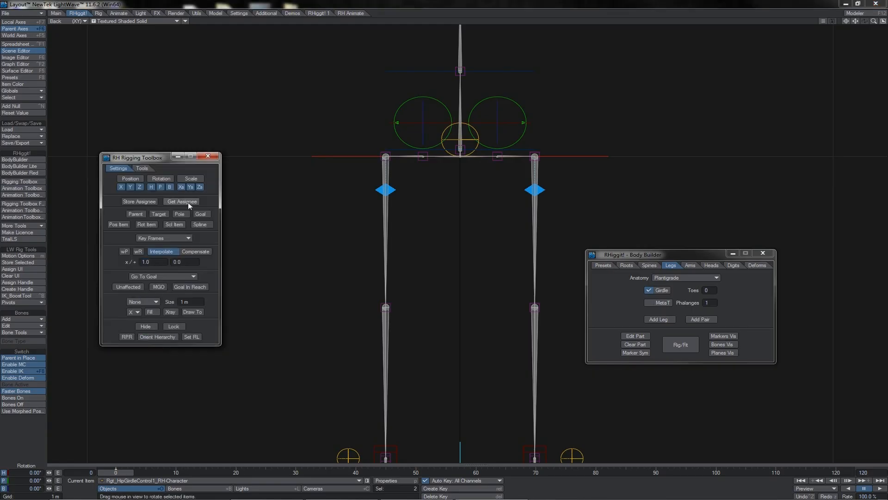
{"action": "left_click", "coordinate": [209, 156]}
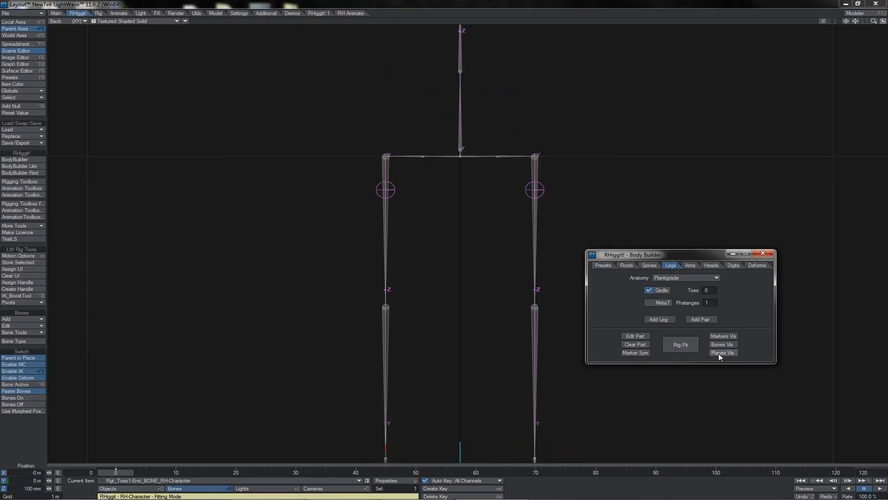
Hide the planes, add hold bones between the Spine1-1 and left hip girdle bones, and build the rig
{"action": "left_click", "coordinate": [719, 354]}
{"action": "left_click", "coordinate": [461, 150]}
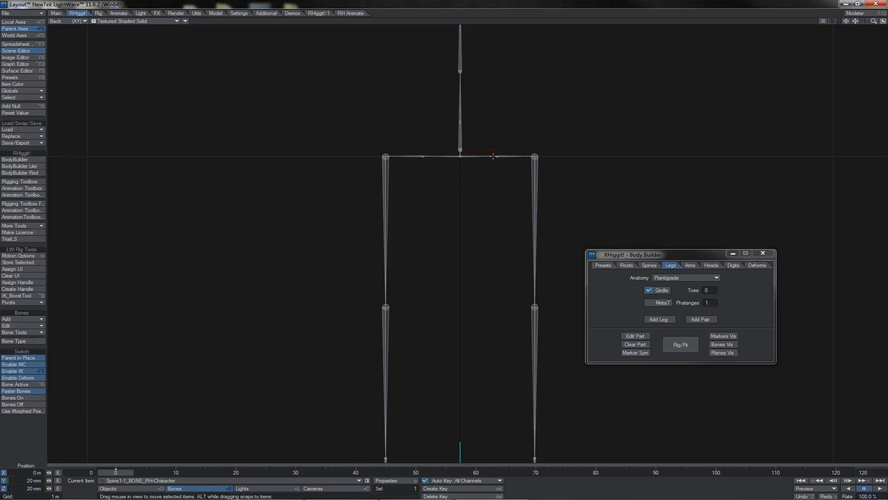
{"action": "left_click", "coordinate": [497, 157], "text": "shift"}
{"action": "left_click", "coordinate": [757, 266]}
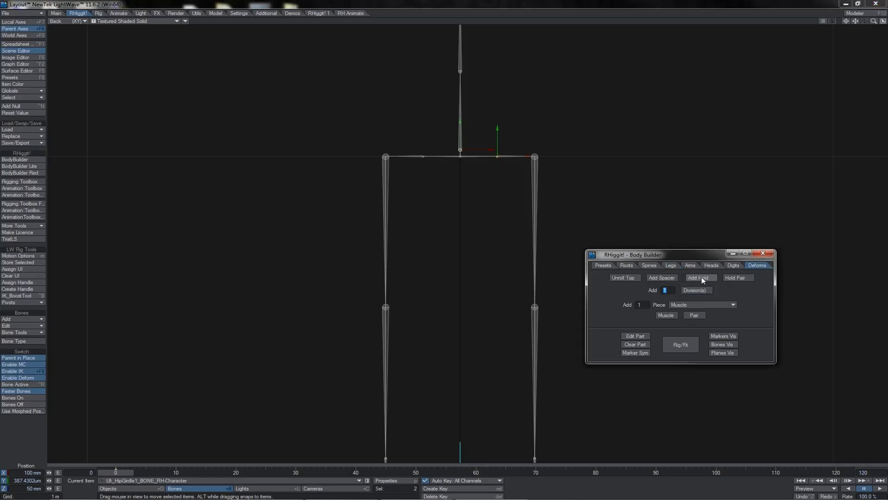
{"action": "left_click", "coordinate": [701, 277]}
{"action": "left_click", "coordinate": [685, 344]}
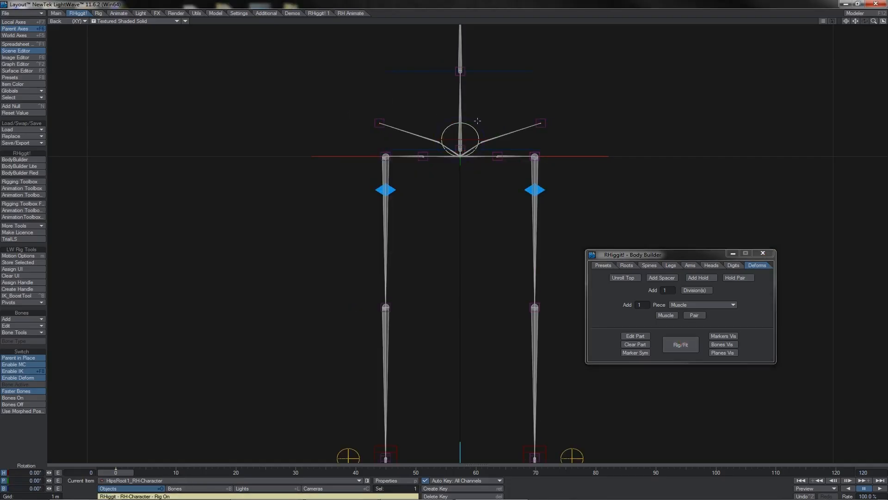
Test-rotate HipsRoot1, undo it, and try raising the left leg's IK goal to check the girdle's hold bones
{"action": "left_click_drag", "start_coordinate": [477, 121], "coordinate": [507, 121]}
{"action": "key", "text": "ctrl+z"}
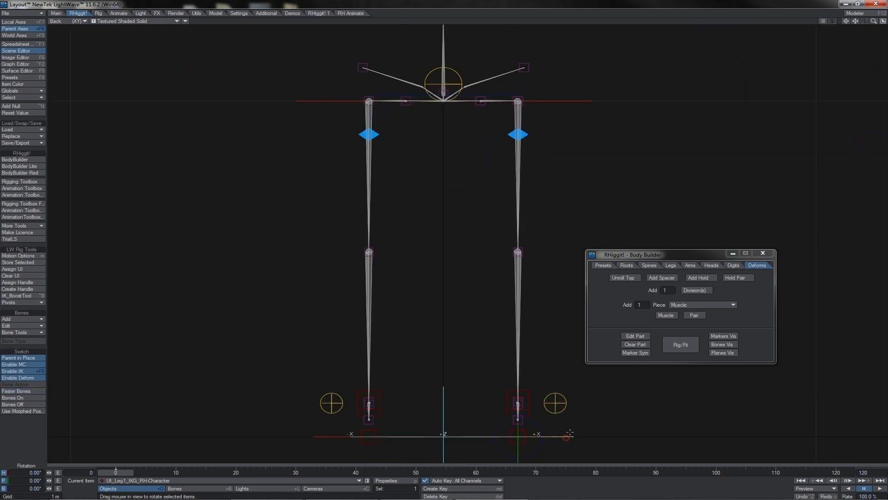
{"action": "key", "text": "t"}
{"action": "left_click_drag", "start_coordinate": [590, 415], "coordinate": [519, 297]}
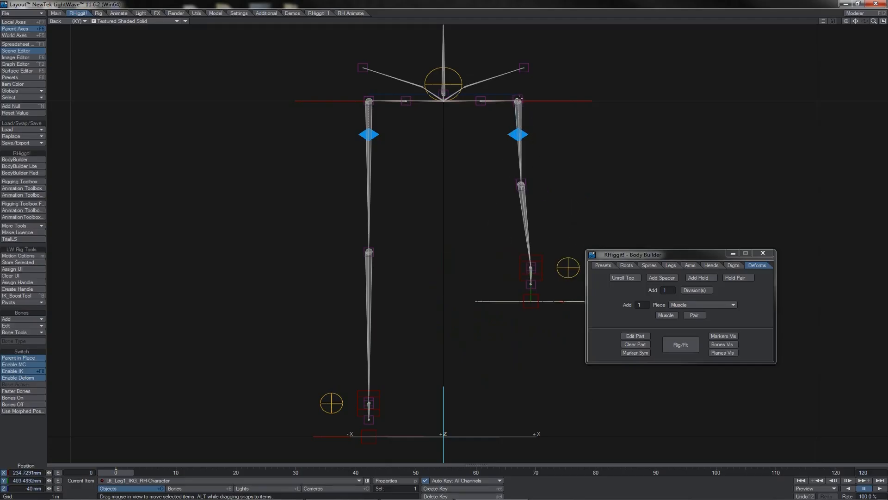
{"action": "left_click", "coordinate": [518, 99]}
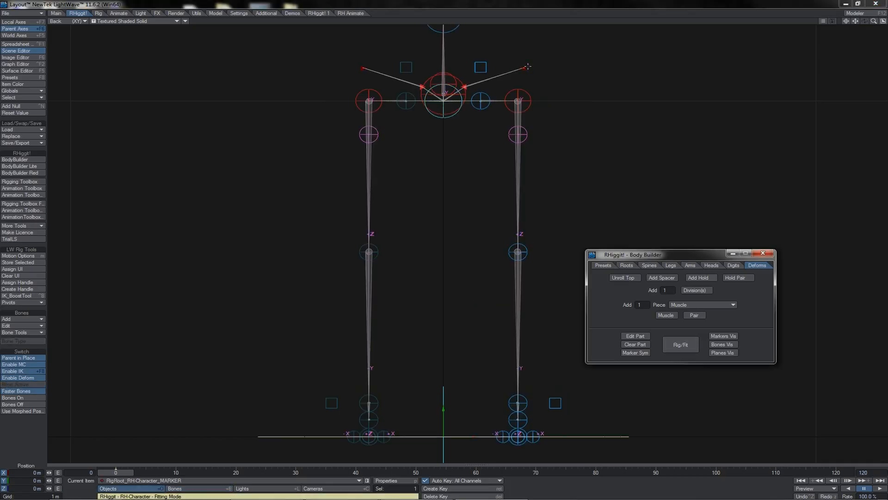
Replace the spine holds with a hold pair between the left hip girdle and hip bones, end marker at about X -179 mm, and build the rig
{"action": "left_click", "coordinate": [528, 67]}
{"action": "left_click", "coordinate": [631, 345]}
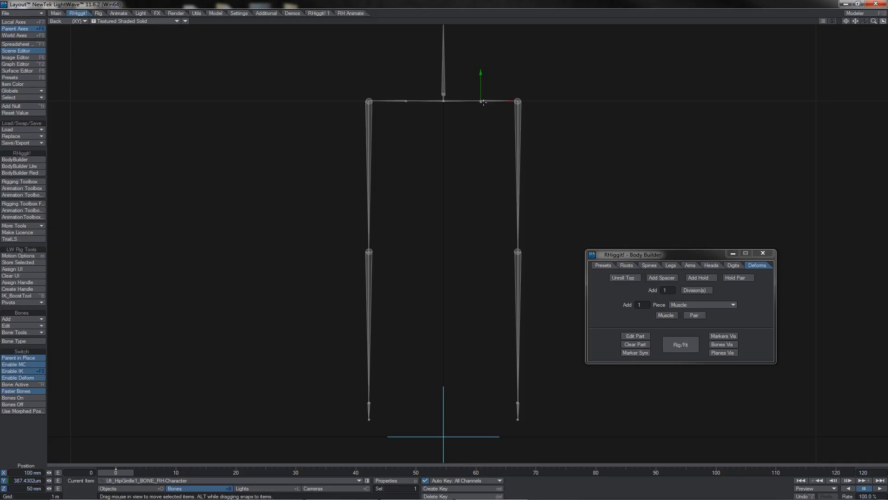
{"action": "left_click", "coordinate": [519, 100], "text": "shift"}
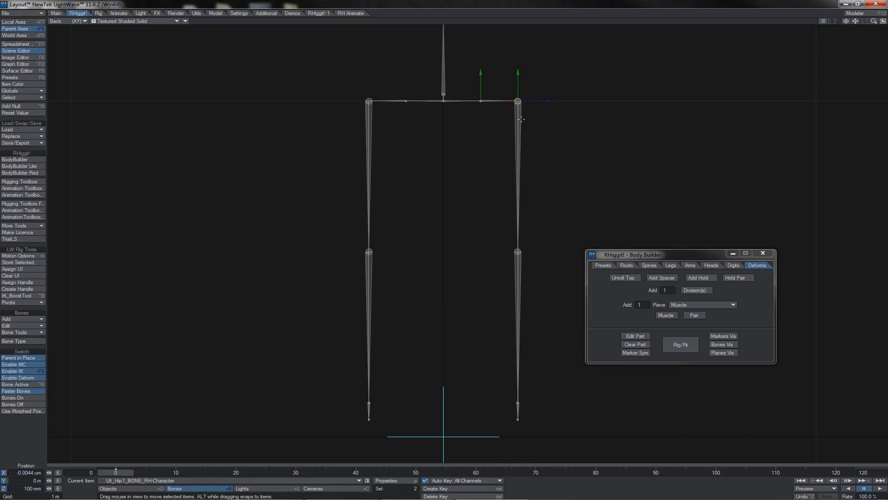
{"action": "left_click", "coordinate": [732, 277]}
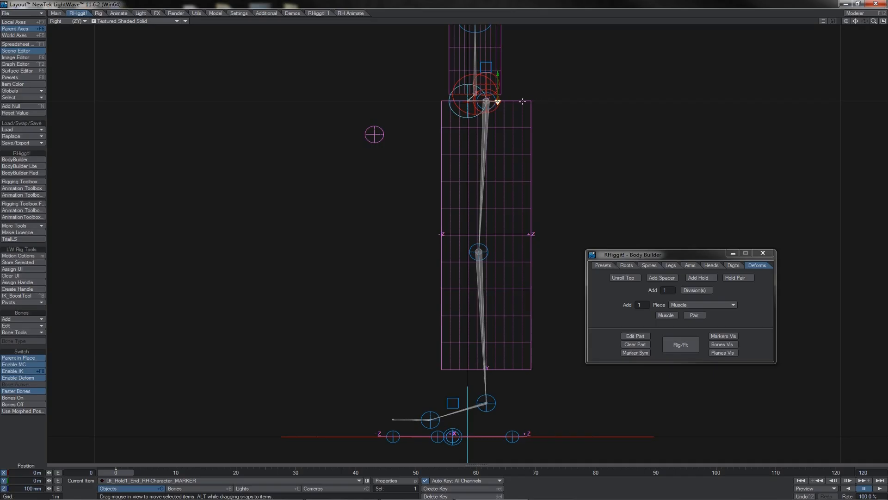
{"action": "left_click_drag", "start_coordinate": [464, 98], "coordinate": [531, 98]}
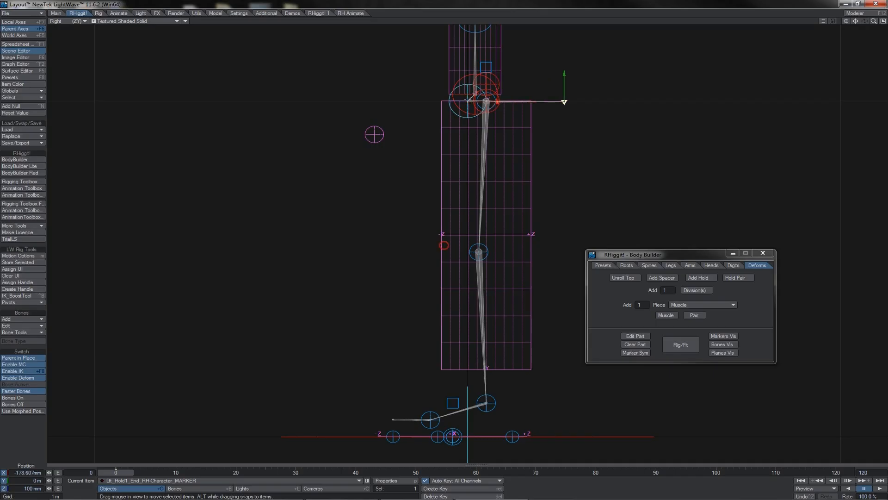
{"action": "left_click", "coordinate": [687, 343]}
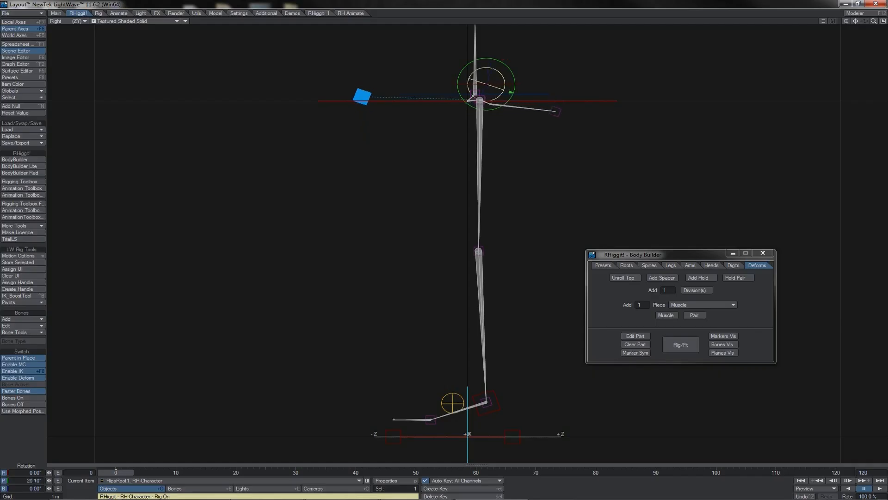
Test-rotate HipsRoot1, undo it, and try swinging the left leg's IK goal backward and forward
{"action": "left_click_drag", "start_coordinate": [511, 92], "coordinate": [511, 77]}
{"action": "key", "text": "ctrl+z"}
{"action": "left_click", "coordinate": [453, 436]}
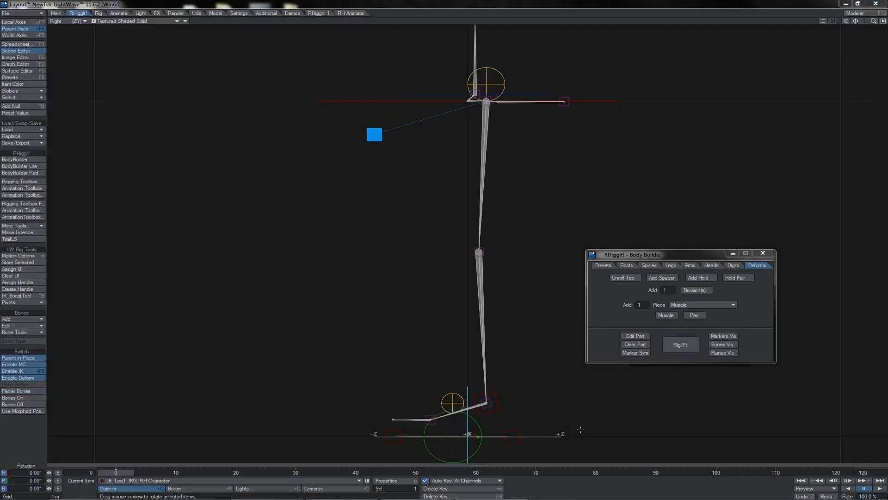
{"action": "key", "text": "t"}
{"action": "left_click_drag", "start_coordinate": [553, 394], "coordinate": [819, 251]}
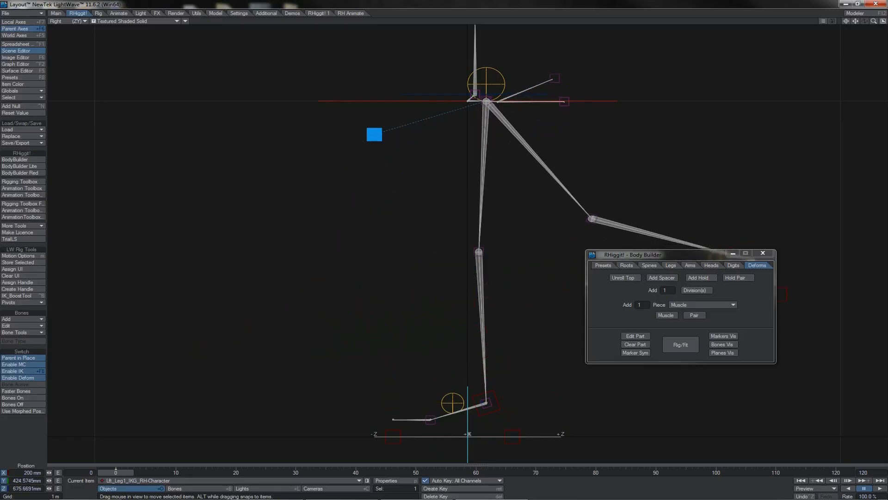
{"action": "left_click_drag", "start_coordinate": [745, 256], "coordinate": [574, 303]}
Select the left hold's Def control and try adjusting it with the leg raised
{"action": "left_click", "coordinate": [556, 124]}
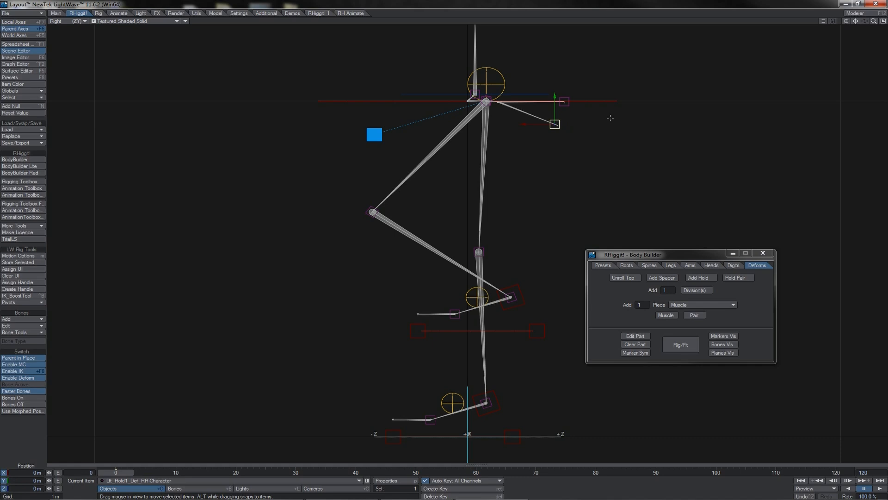
{"action": "mouse_move", "coordinate": [610, 118]}
{"action": "left_mouse_down"}
{"action": "mouse_move", "coordinate": [573, 113]}
{"action": "mouse_move", "coordinate": [584, 105]}
{"action": "mouse_move", "coordinate": [615, 120]}
{"action": "mouse_move", "coordinate": [573, 132]}
{"action": "mouse_move", "coordinate": [602, 109]}
{"action": "left_mouse_up"}
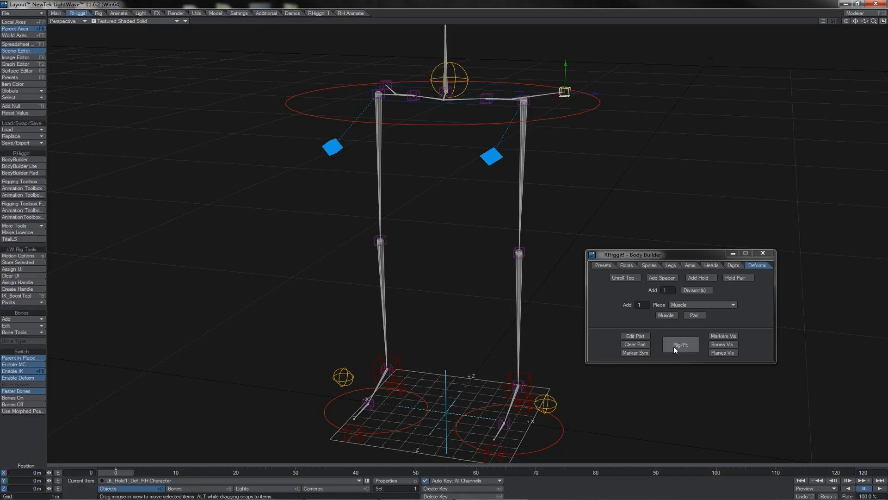
Return the rig to fitting mode and hide its markers and planes so that only the bones show
{"action": "left_click", "coordinate": [674, 346]}
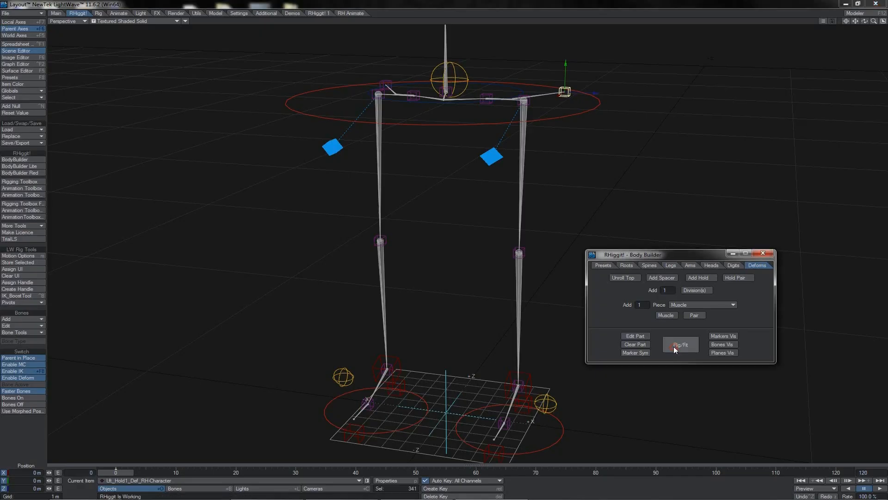
{"action": "left_click", "coordinate": [719, 338]}
{"action": "left_click", "coordinate": [722, 353]}
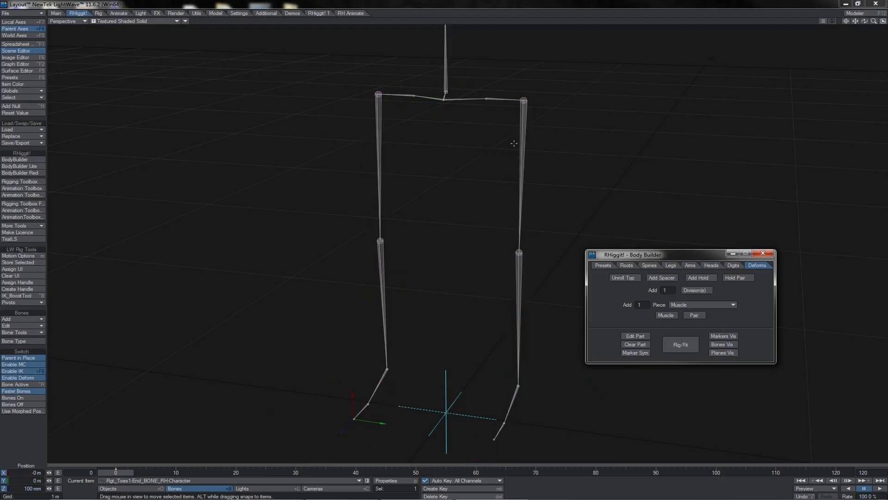
Add a two-piece Gluteus muscle pair between the left hip girdle and left hip bones
{"action": "left_click", "coordinate": [486, 99]}
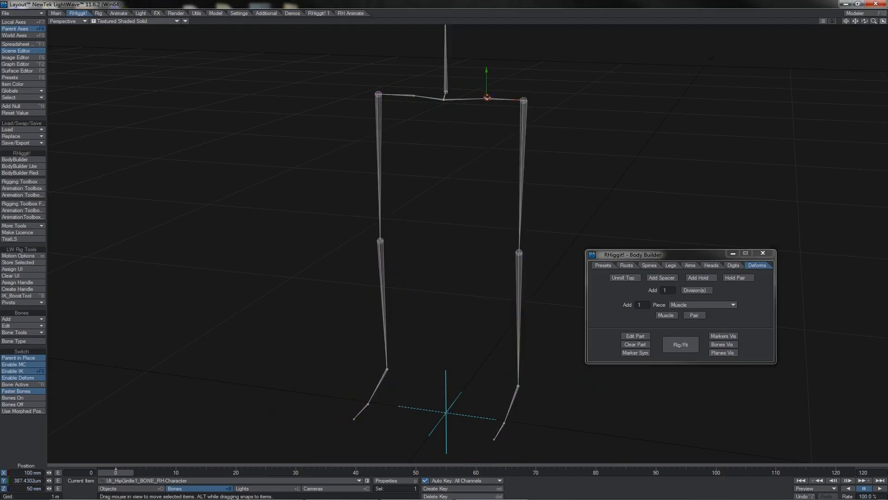
{"action": "left_click", "coordinate": [524, 100], "text": "shift"}
{"action": "left_click", "coordinate": [443, 100]}
{"action": "left_click", "coordinate": [523, 99], "text": "shift"}
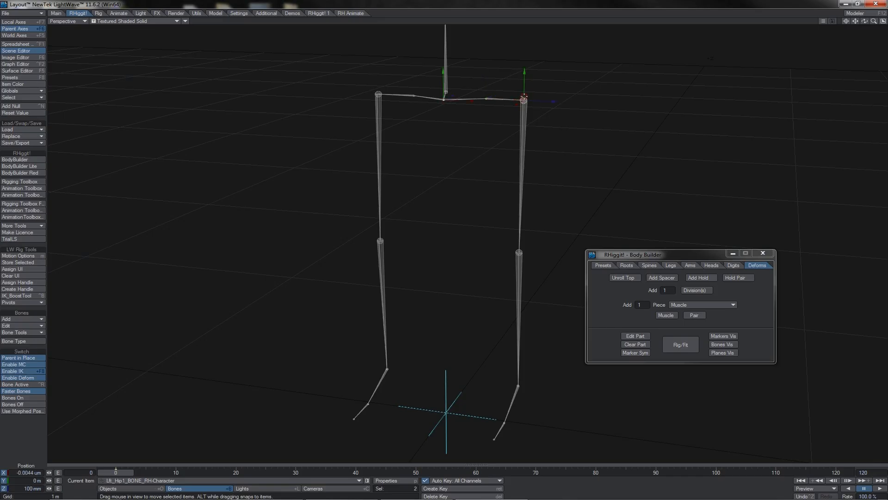
{"action": "left_click", "coordinate": [691, 305]}
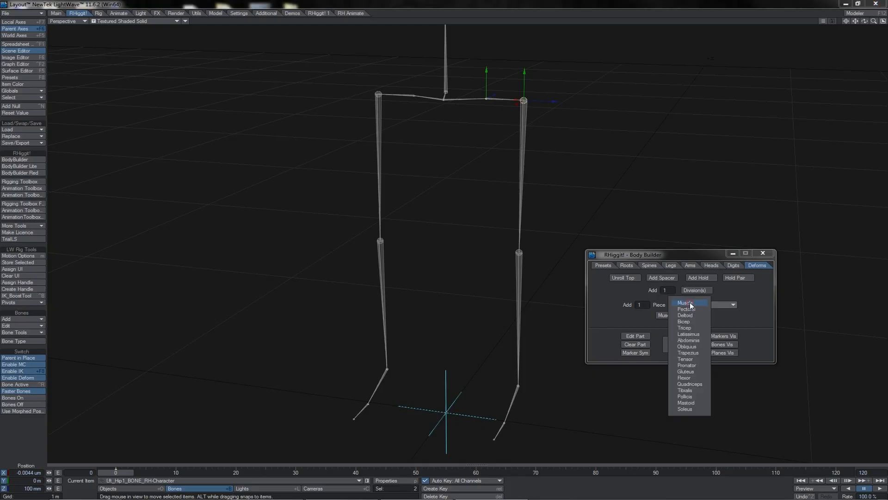
{"action": "left_click", "coordinate": [686, 372]}
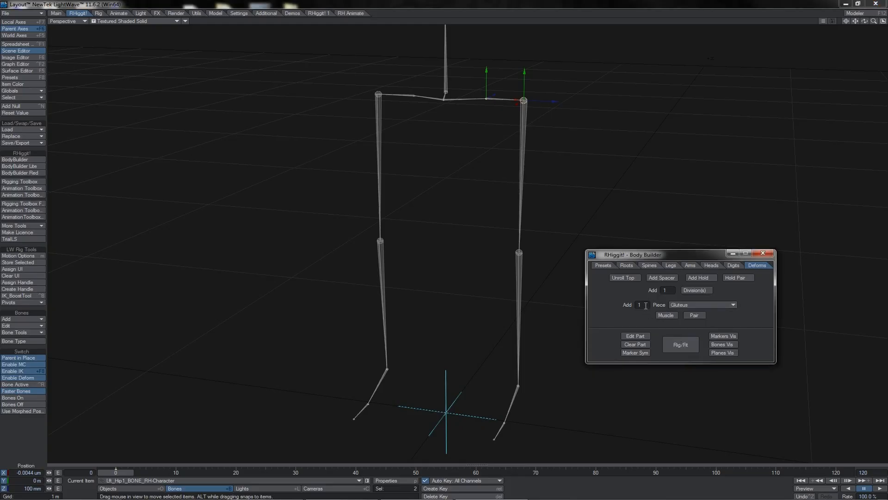
{"action": "left_click", "coordinate": [645, 305]}
{"action": "left_click", "coordinate": [694, 315]}
Move the left gluteus middle marker to about X -30, Y -3, Z 56 mm, lower its end marker, and build the rig
{"action": "left_click_drag", "start_coordinate": [874, 21], "coordinate": [883, 21]}
{"action": "left_click_drag", "start_coordinate": [594, 161], "coordinate": [605, 143]}
{"action": "key", "text": "y"}
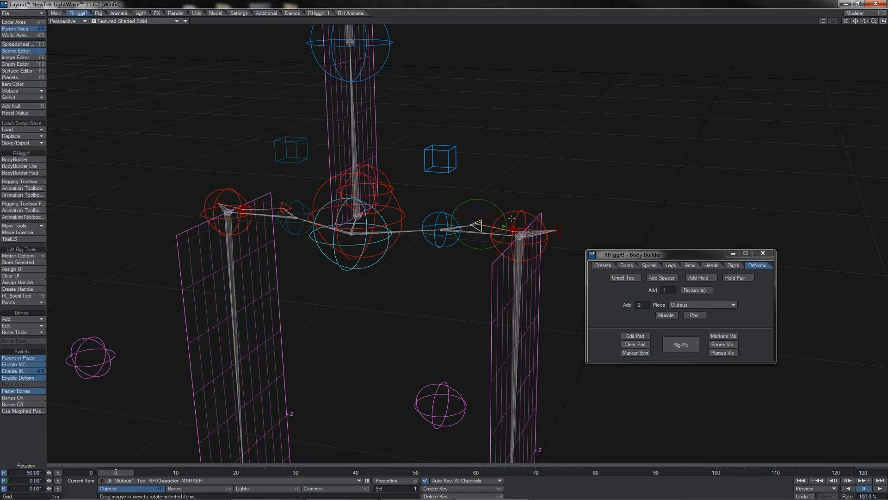
{"action": "left_click_drag", "start_coordinate": [500, 207], "coordinate": [477, 223]}
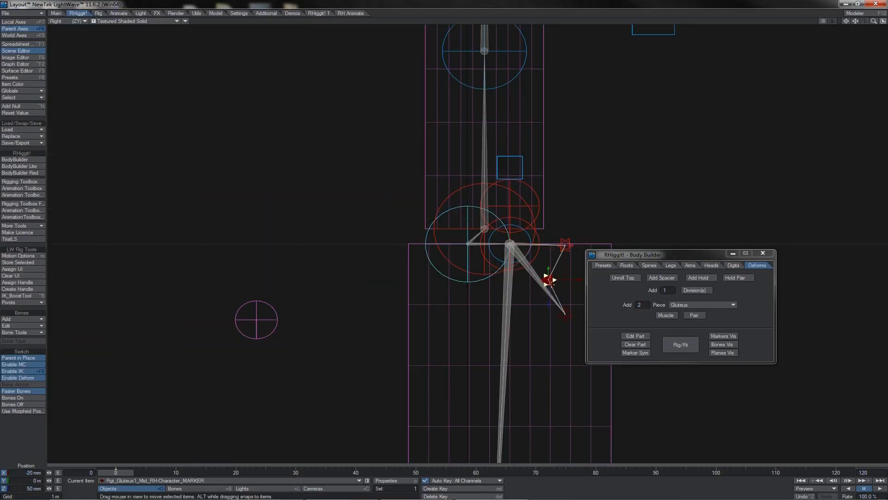
{"action": "left_click", "coordinate": [550, 282]}
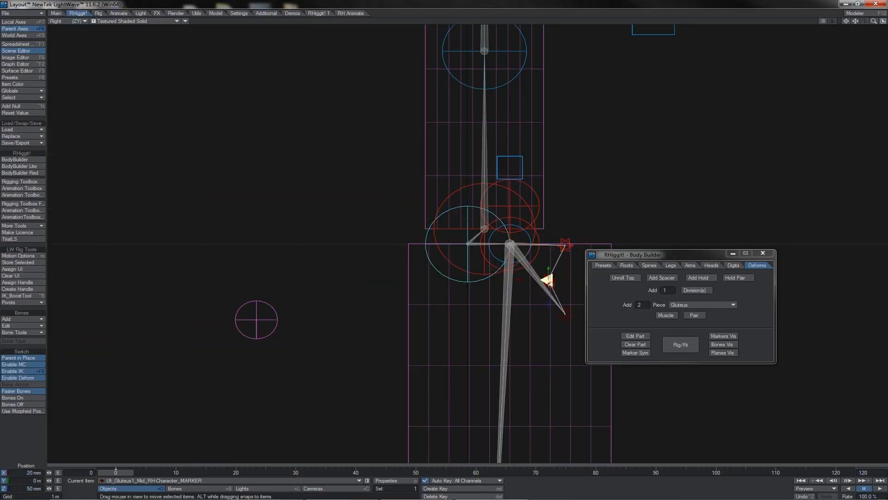
{"action": "mouse_move", "coordinate": [575, 270]}
{"action": "left_mouse_down"}
{"action": "mouse_move", "coordinate": [612, 275]}
{"action": "mouse_move", "coordinate": [664, 181]}
{"action": "left_mouse_up"}
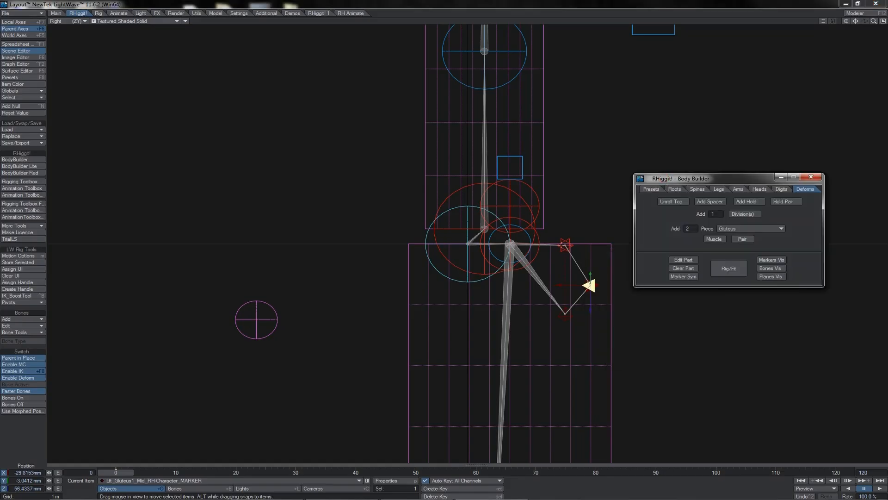
{"action": "left_click", "coordinate": [565, 315]}
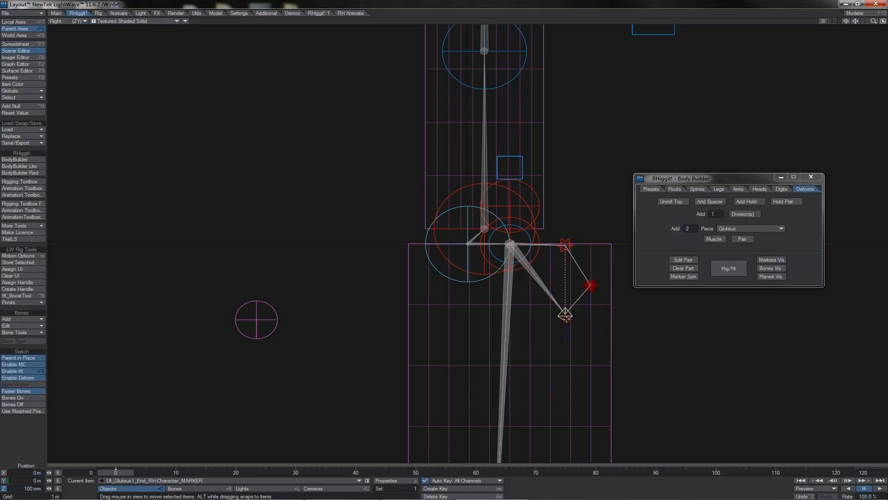
{"action": "left_click_drag", "start_coordinate": [639, 320], "coordinate": [638, 372]}
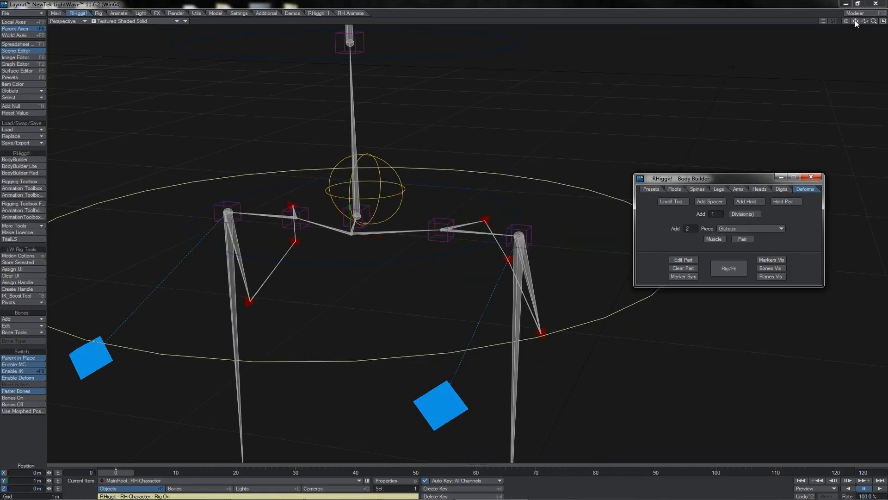
Raise the left leg's IK goal and swing it behind the body to test the gluteus bones
{"action": "left_click_drag", "start_coordinate": [865, 21], "coordinate": [886, 18]}
{"action": "left_click_drag", "start_coordinate": [865, 21], "coordinate": [887, 21]}
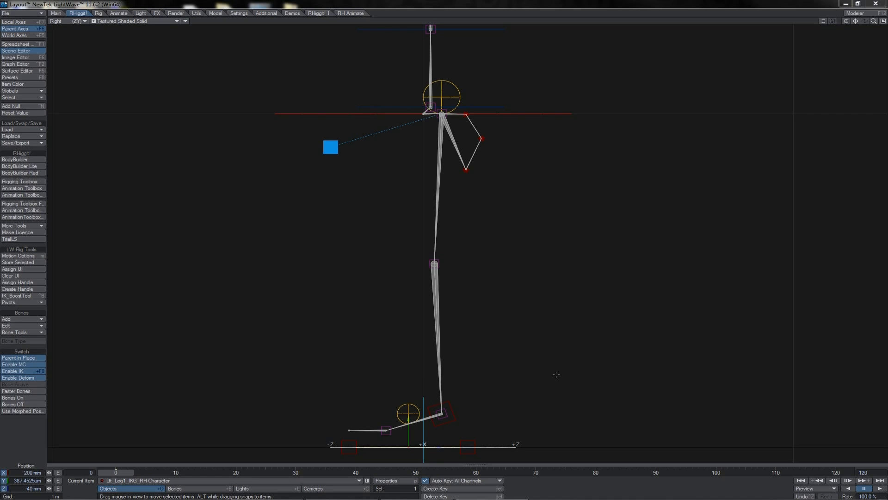
{"action": "left_click_drag", "start_coordinate": [566, 370], "coordinate": [552, 263]}
{"action": "left_click_drag", "start_coordinate": [394, 306], "coordinate": [567, 370]}
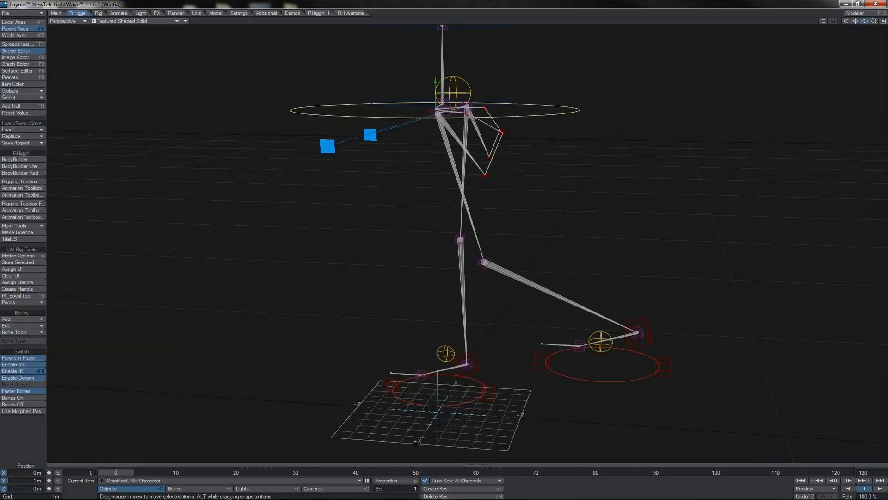
{"action": "left_click_drag", "start_coordinate": [864, 21], "coordinate": [882, 25]}
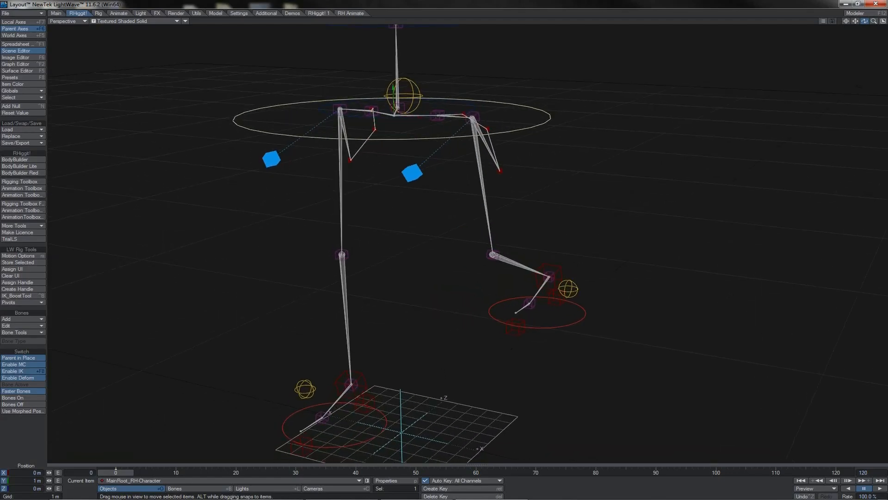
{"action": "left_click_drag", "start_coordinate": [864, 22], "coordinate": [866, 22]}
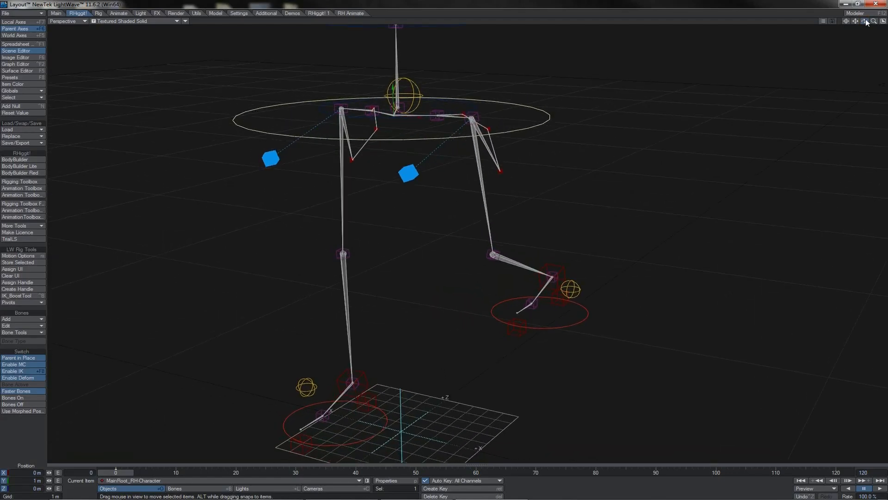